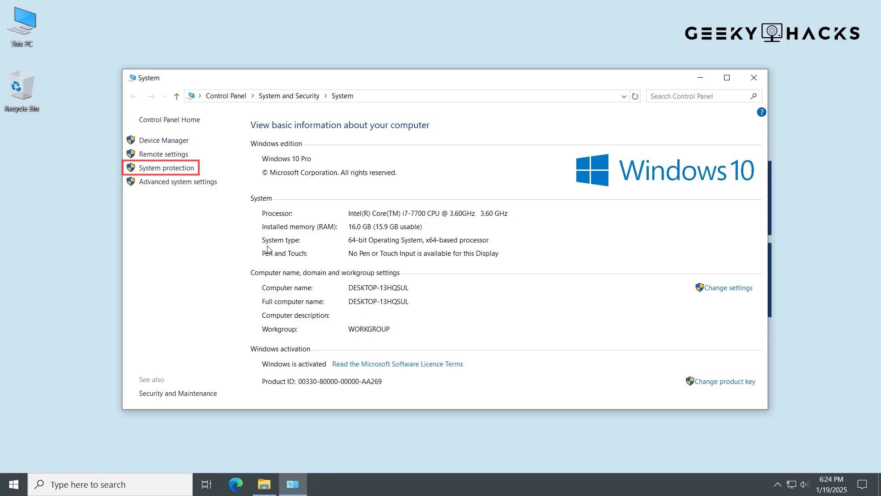
Open the System Protection settings from the System information page and close the dialog.
click(193, 172)
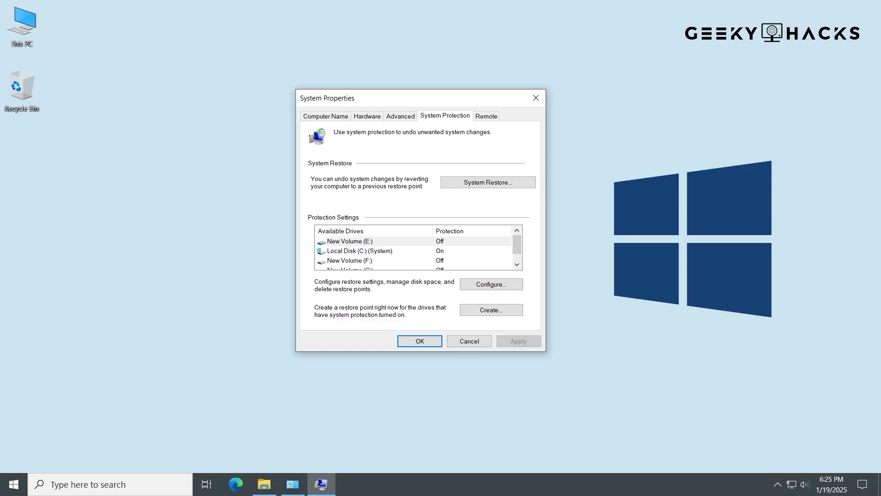
click(535, 97)
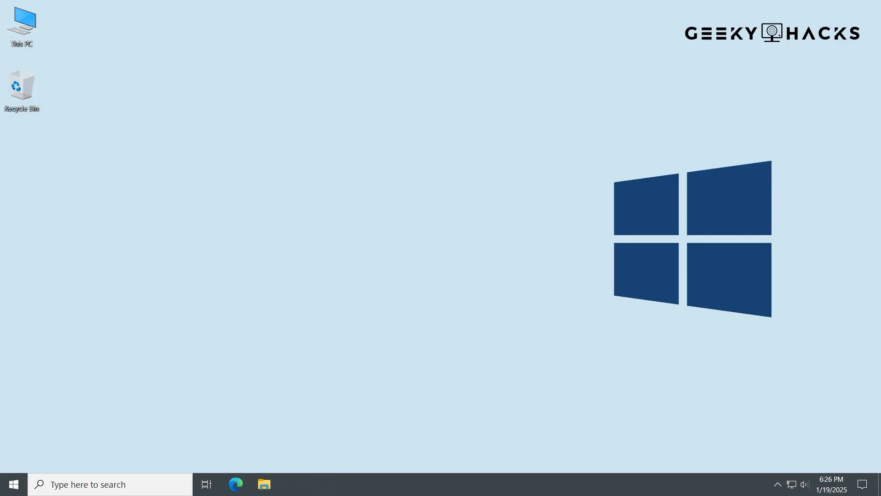
Open the System Protection settings through Control Panel's System and Security category, and close the dialog.
click(140, 485)
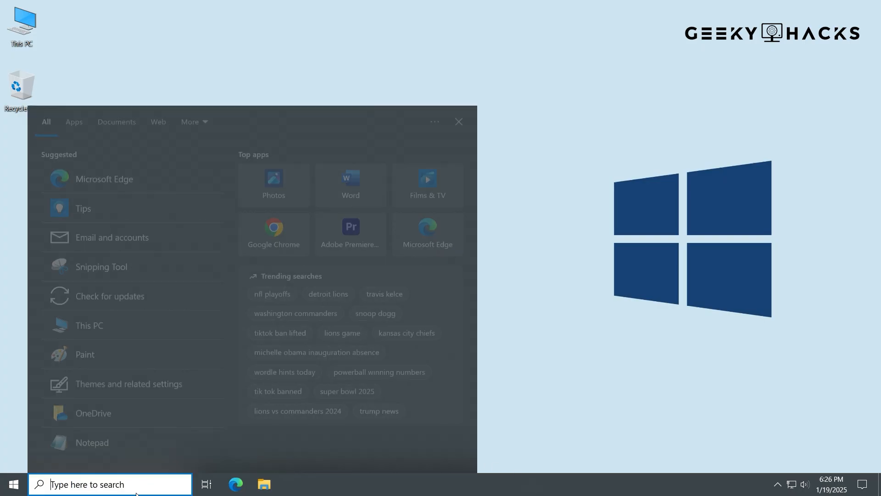
text(con)
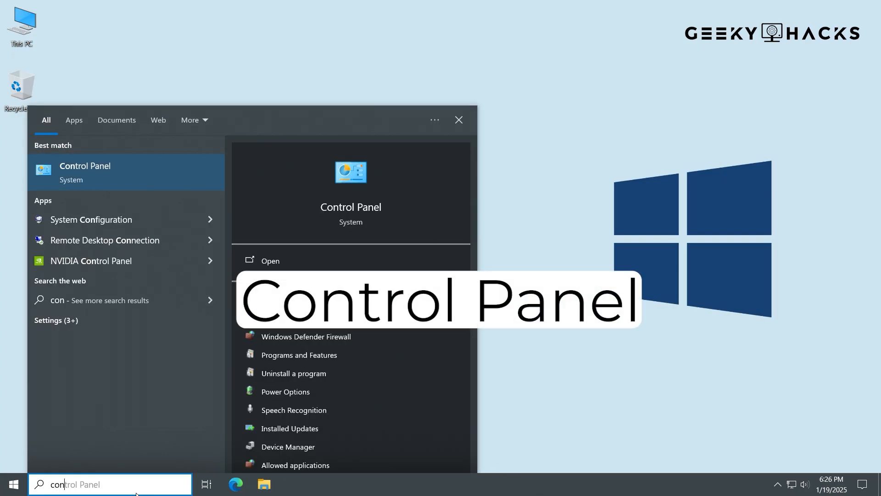
text(trol panel)
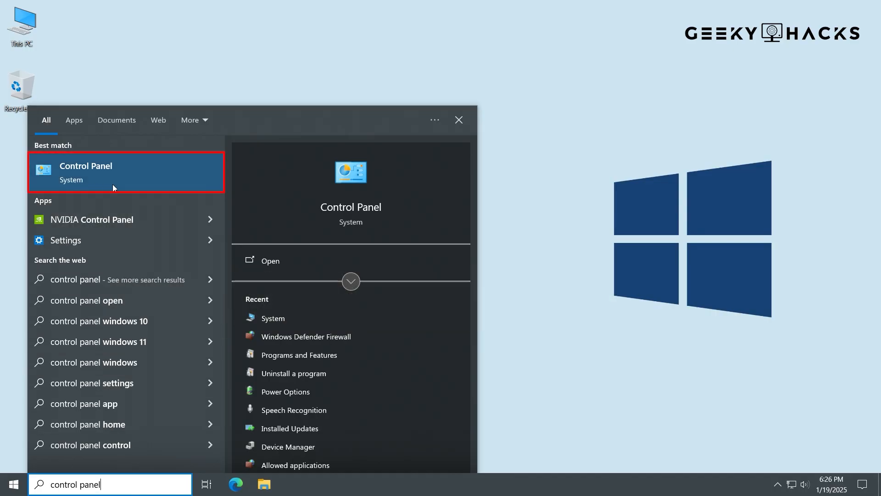
click(135, 175)
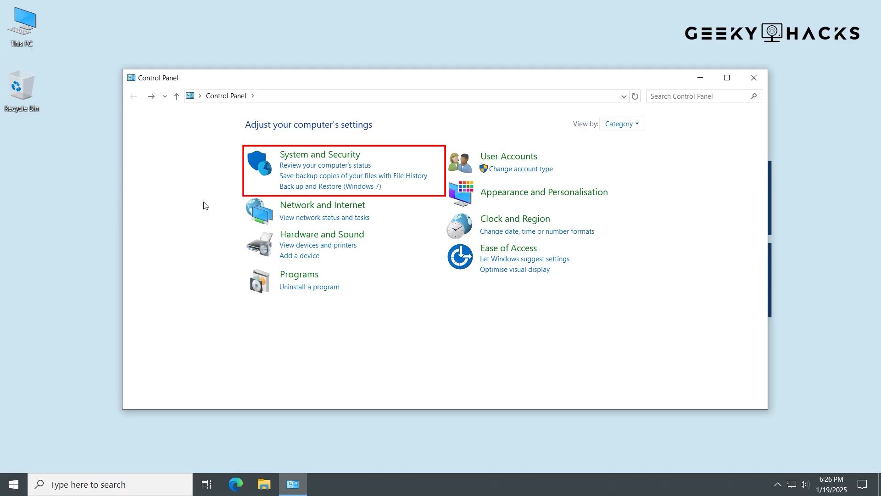
click(360, 156)
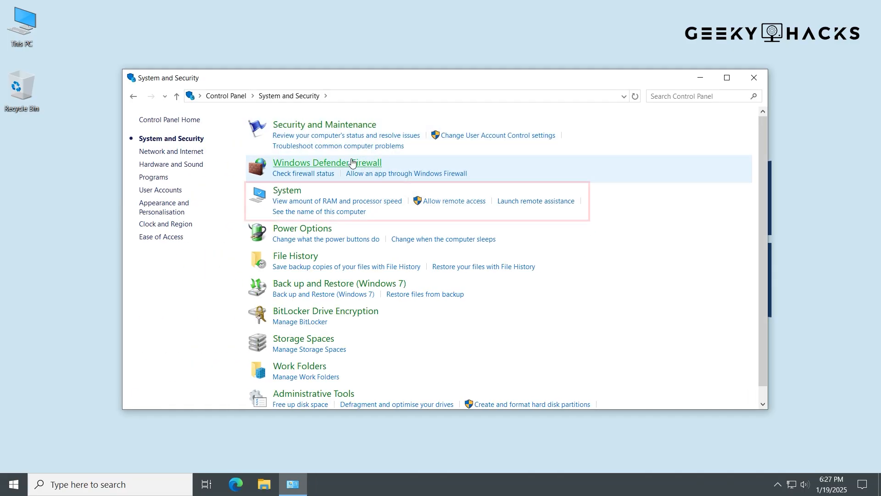
click(296, 195)
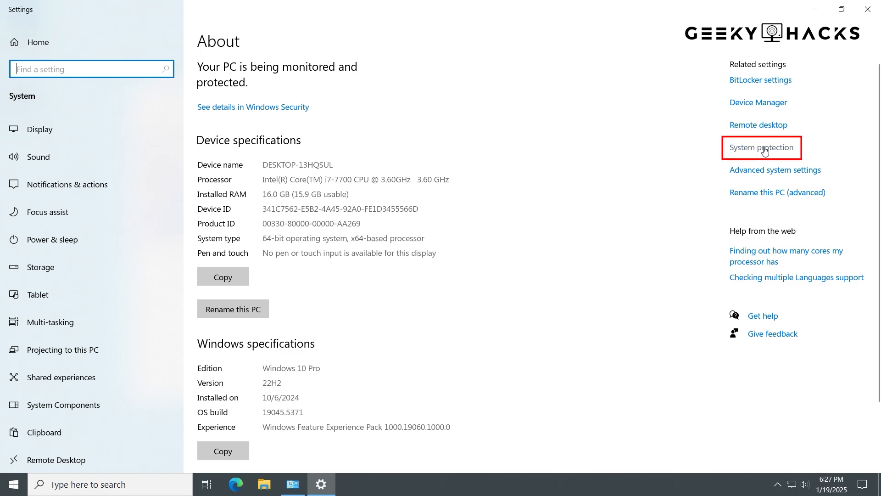
click(785, 154)
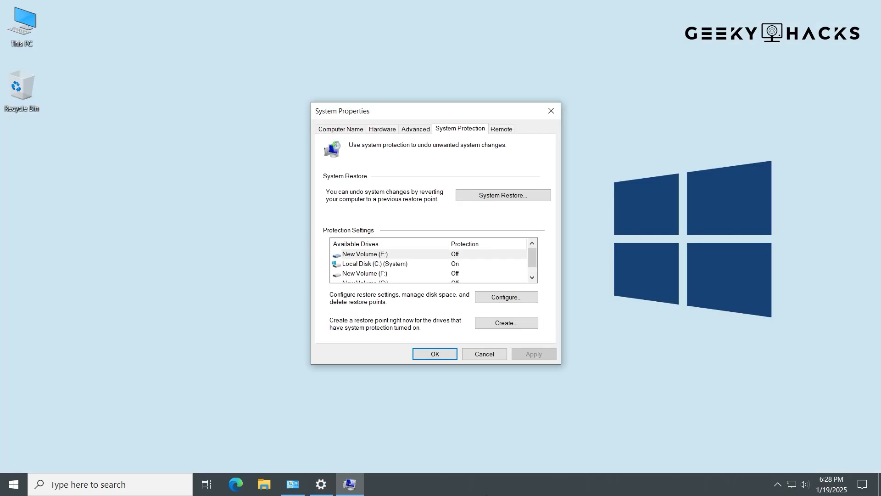
key(alt+F4)
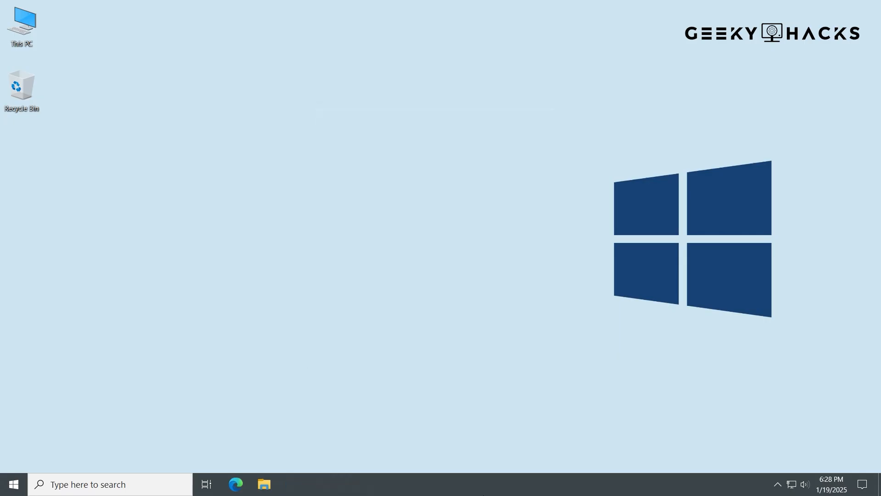
Search Windows for "create restore point" and open the matching system settings.
click(154, 488)
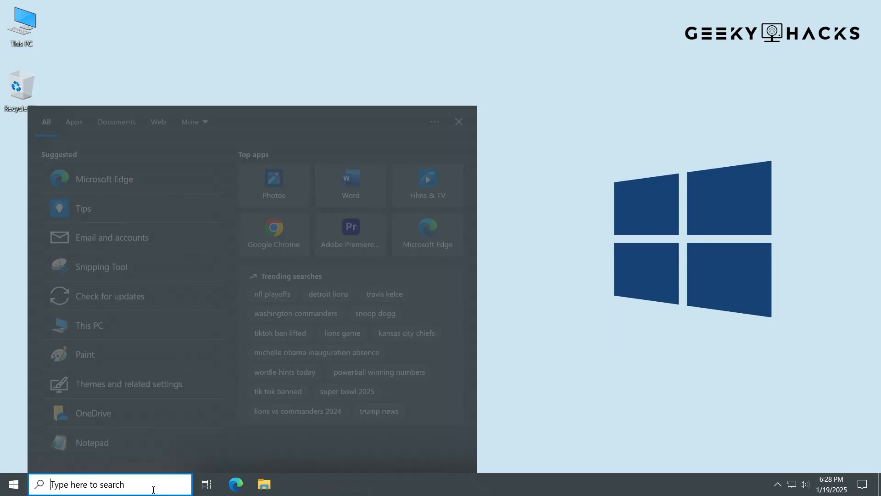
text(cr)
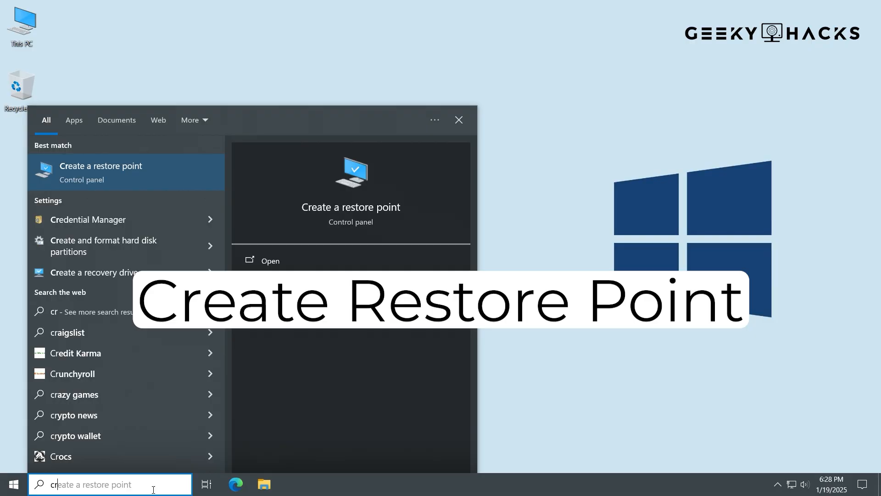
text(eate rest)
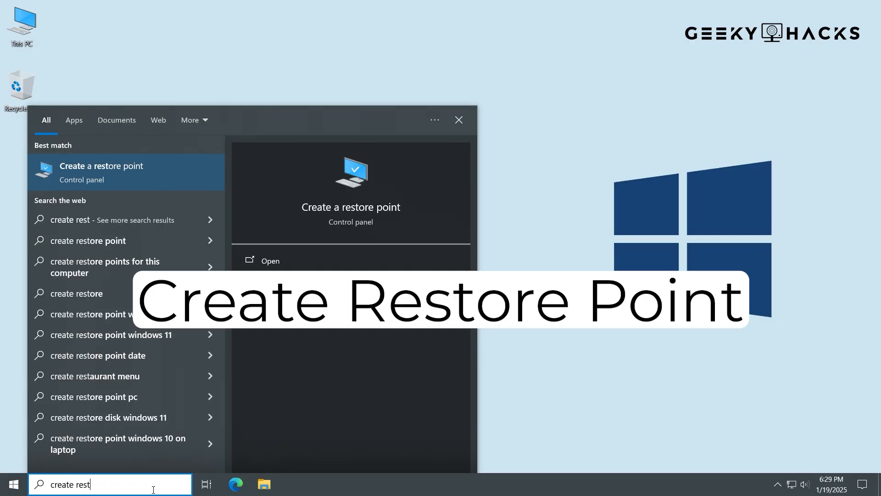
text(ore point)
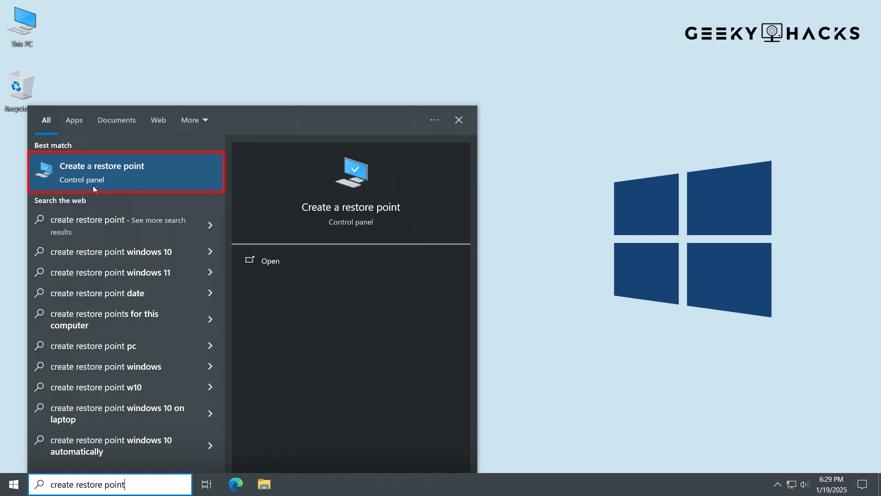
click(158, 184)
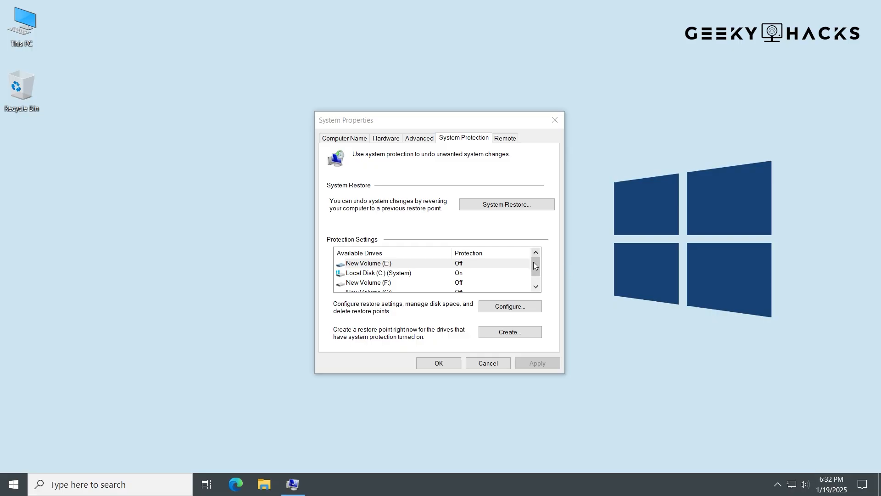
Configure Local Disk (C:) with system protection turned on and a maximum disk usage of 8% (18.57 GB).
mouse_move(534, 265)
mouse_down()
mouse_move(538, 284)
mouse_move(544, 263)
mouse_up()
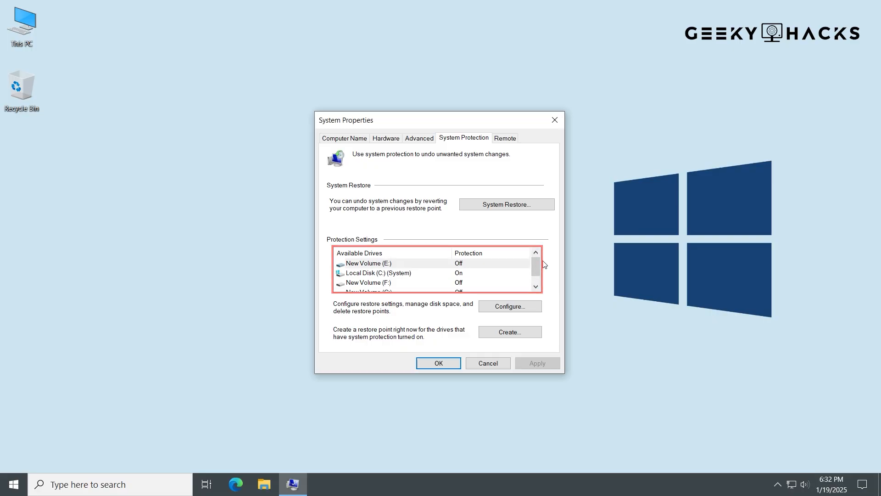
click(412, 278)
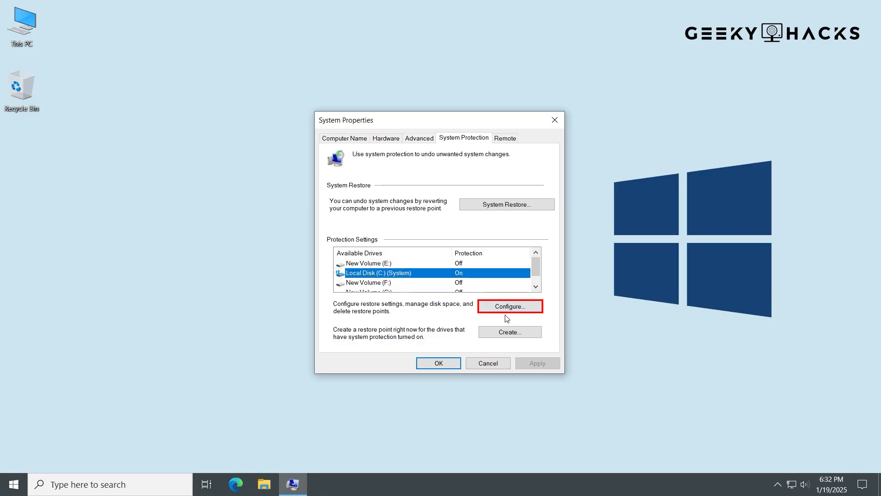
click(523, 309)
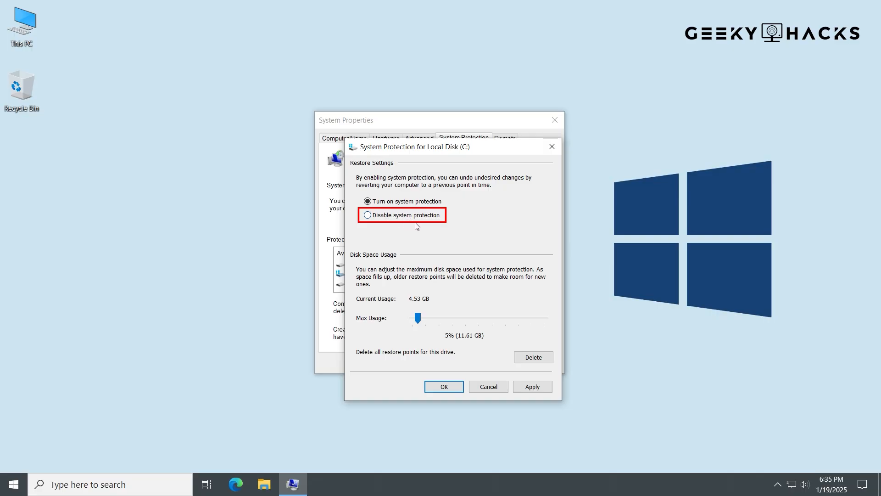
click(370, 219)
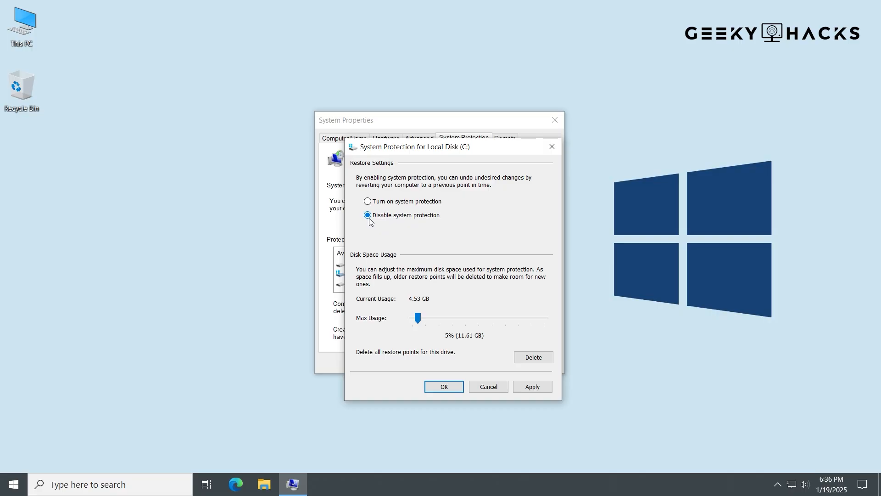
click(371, 203)
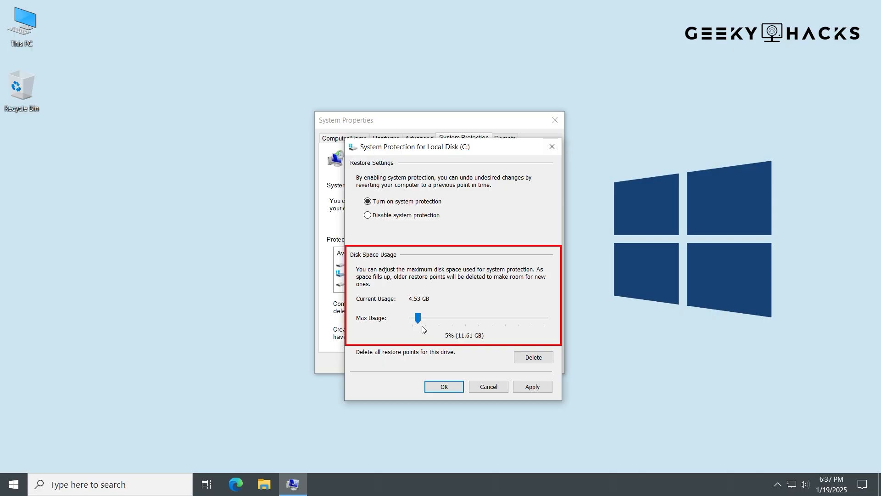
drag(419, 323, 423, 323)
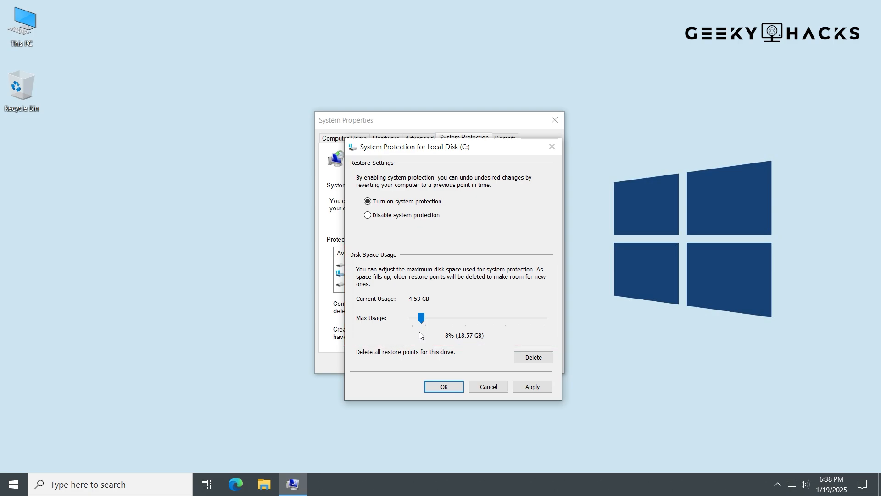
Try to delete all restore points for Local Disk (C:), and apply the drive's protection settings.
click(543, 363)
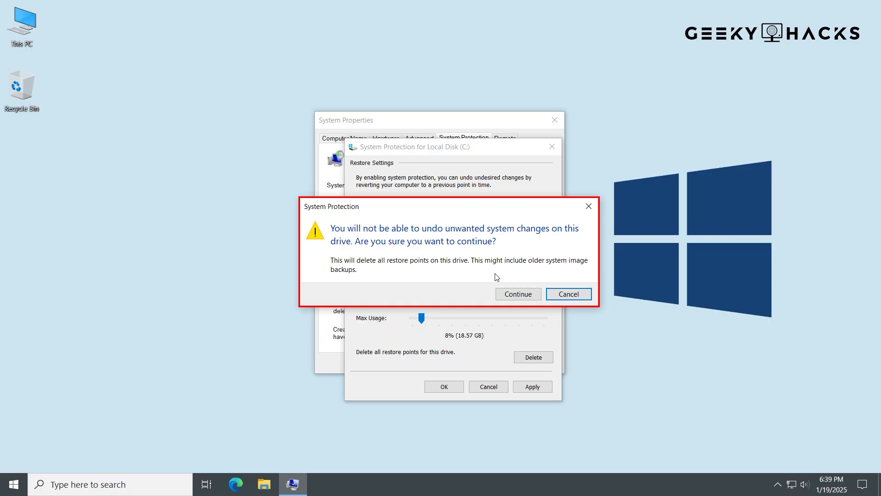
click(515, 294)
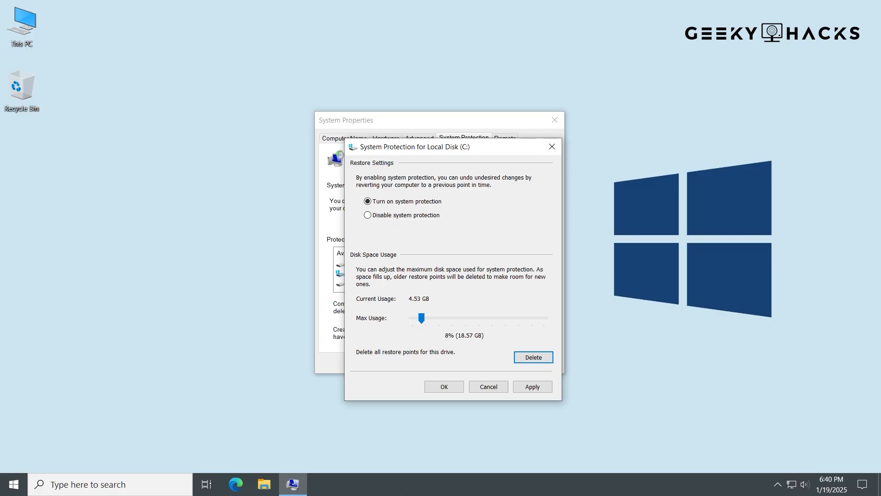
click(529, 391)
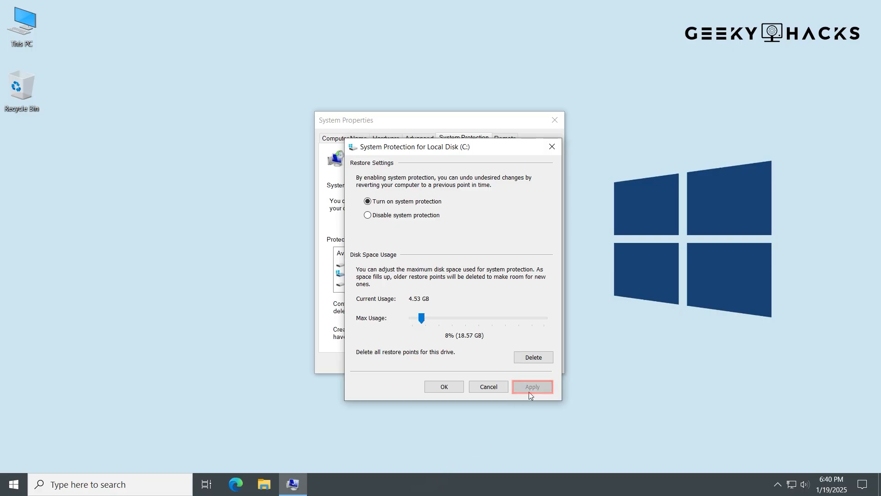
click(455, 390)
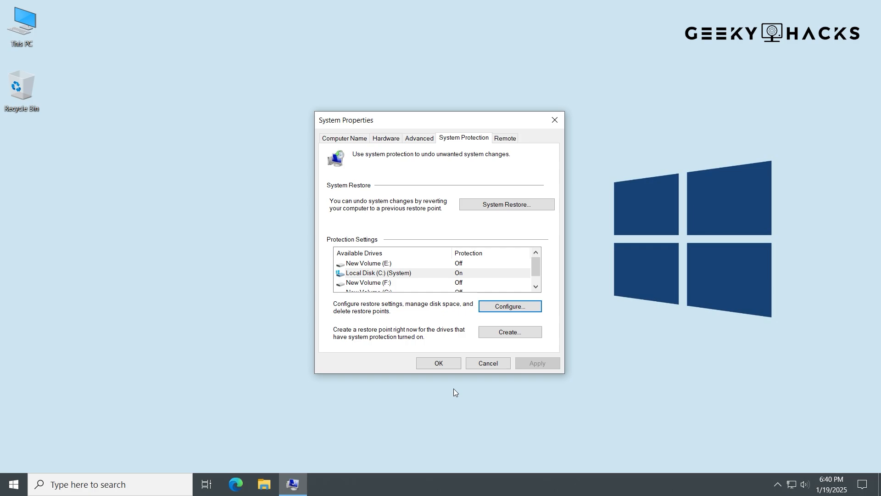
Start creating a new restore point for the protected drives.
key(alt)
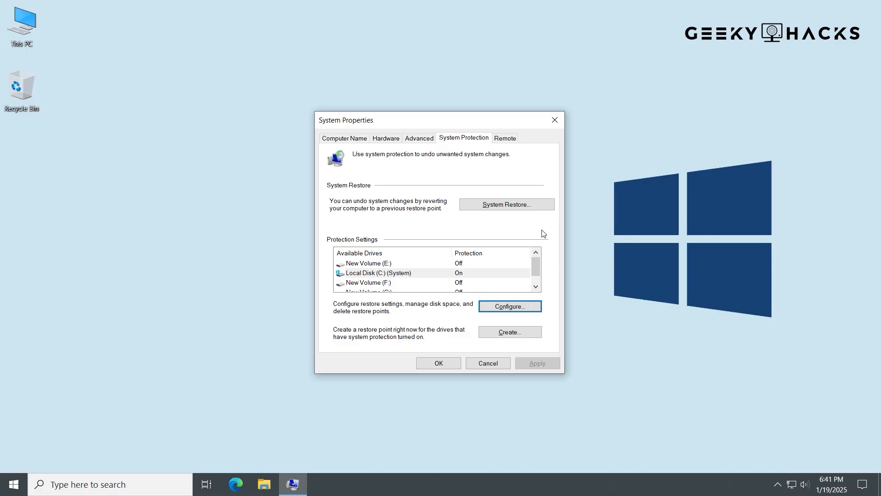
click(515, 337)
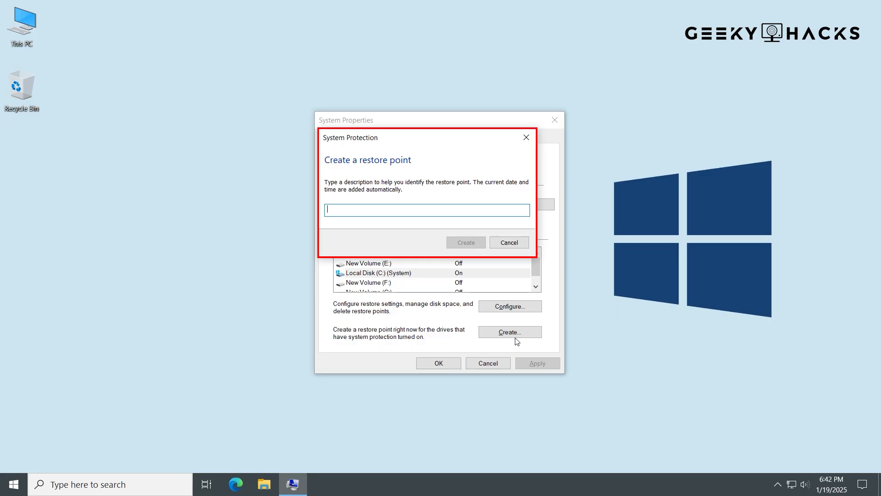
text(Befo)
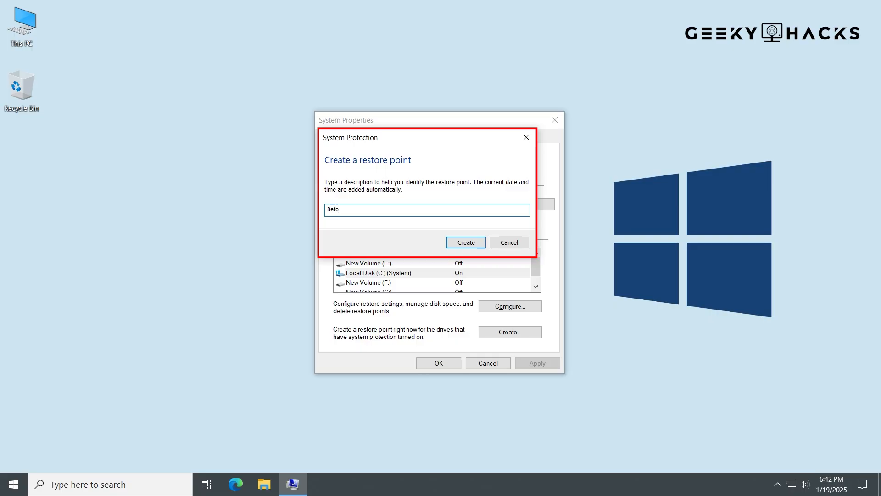
text(re 1nstalling XYZ Software)
key(BackSpace)
key(BackSpace)
key(BackSpace)
key(BackSpace)
key(BackSpace)
key(BackSpace)
key(BackSpace)
key(BackSpace)
key(BackSpace)
key(BackSpace)
key(BackSpace)
key(BackSpace)
key(BackSpace)
key(BackSpace)
key(BackSpace)
key(BackSpace)
key(BackSpace)
key(BackSpace)
key(BackSpace)
key(BackSpace)
Create the restore point with the description "System Backup 19-01-25".
text(System Backup 19-01-25)
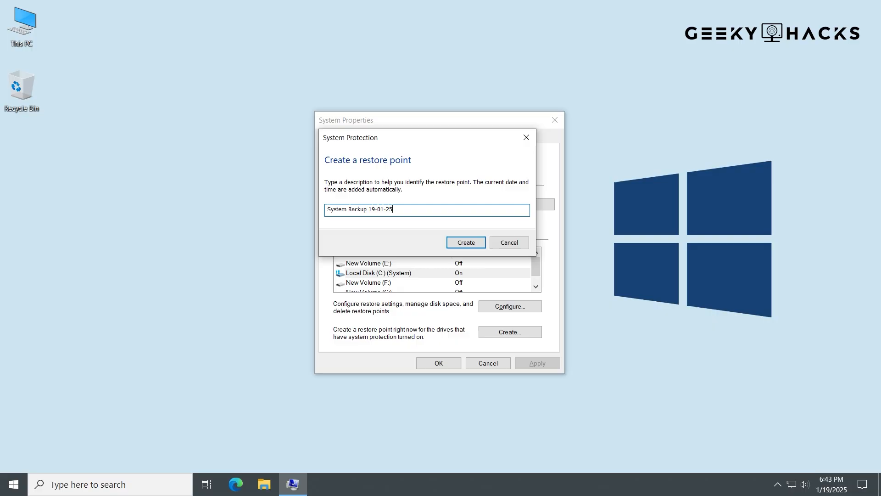
click(477, 246)
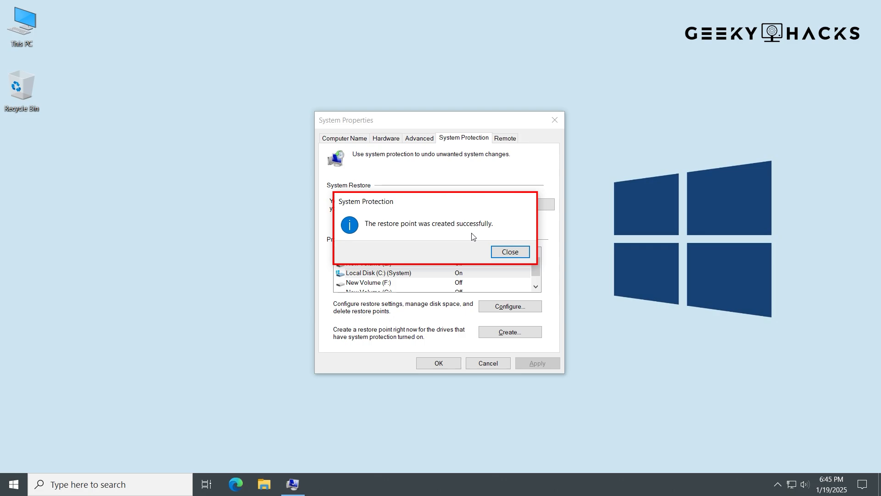
click(508, 251)
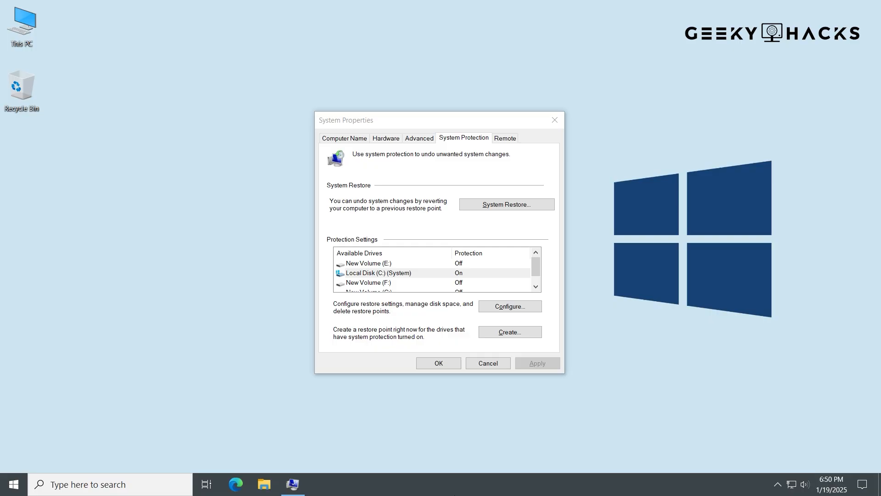
Launch System Restore and select the "System Backup 19-01-25" restore point instead of the recommended one.
click(531, 212)
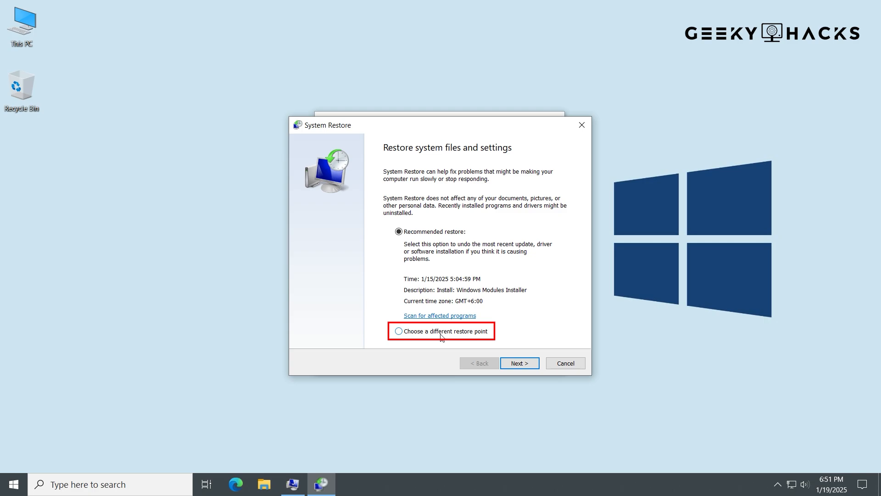
click(400, 332)
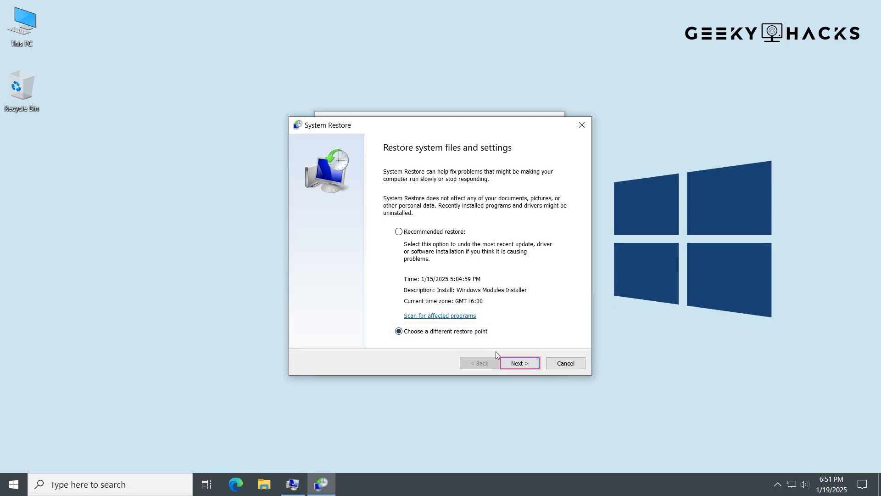
click(515, 365)
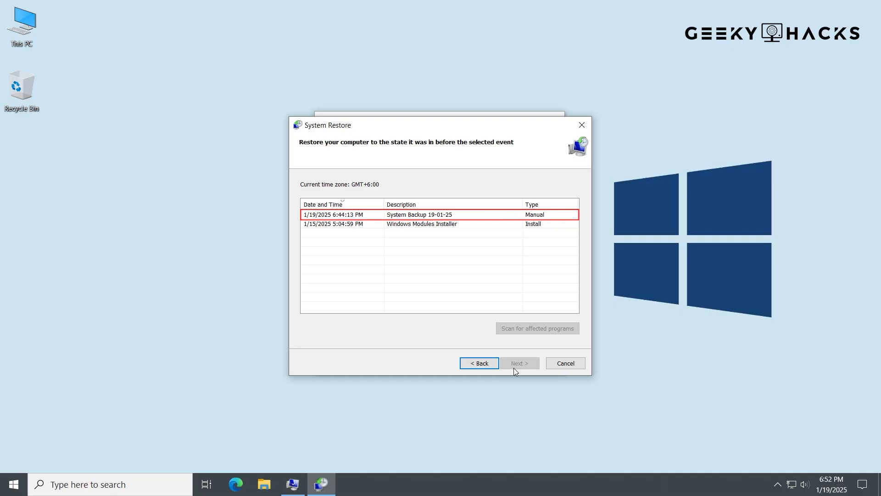
click(456, 216)
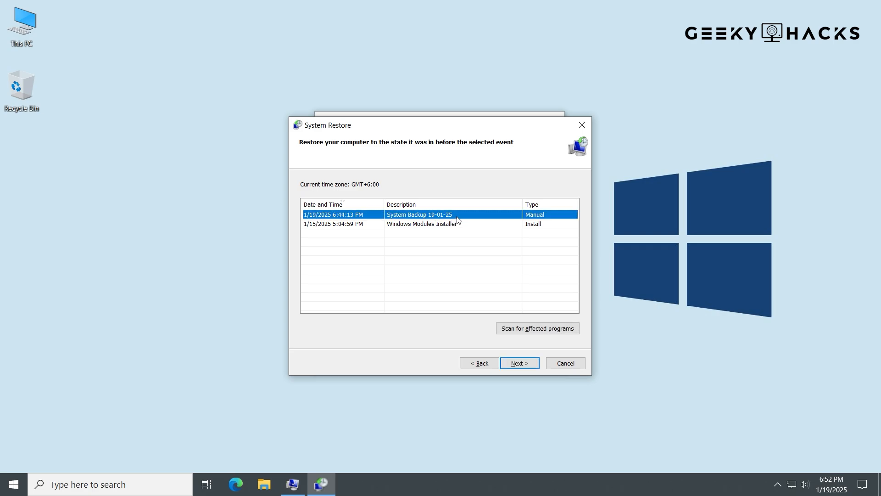
Scan the "System Backup 19-01-25" restore point for affected programs and restore the computer from it.
double_click(457, 217)
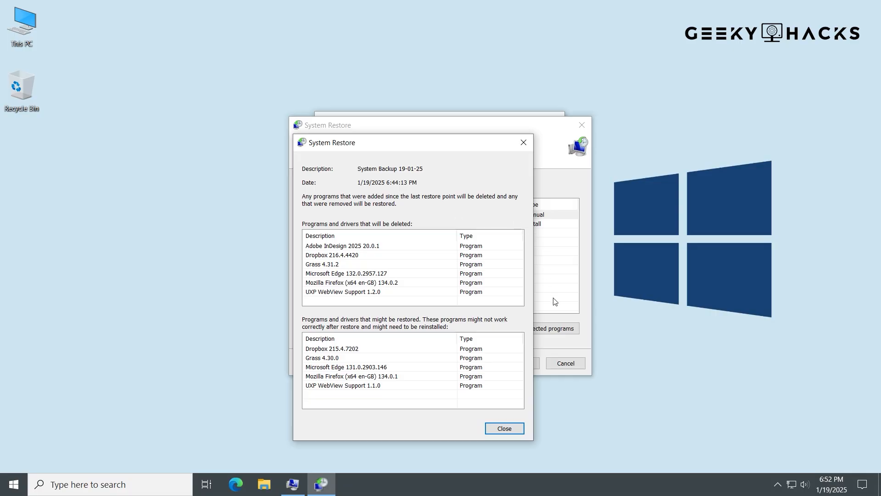
click(503, 429)
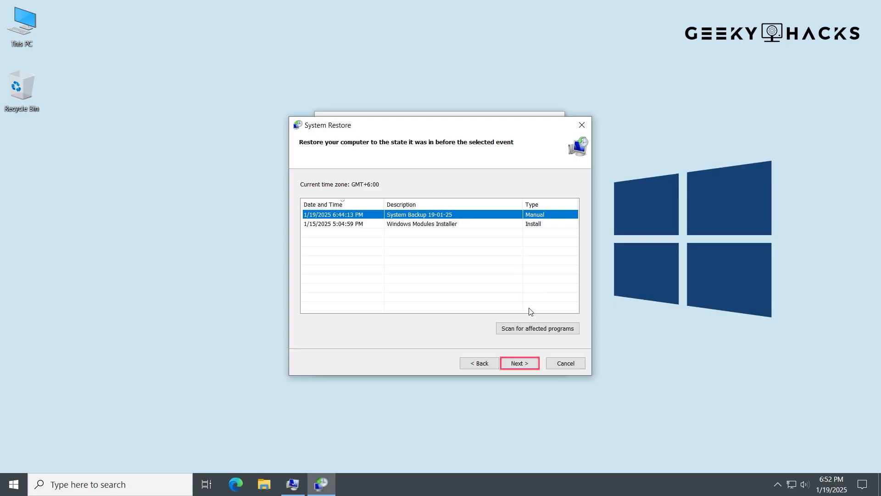
click(518, 367)
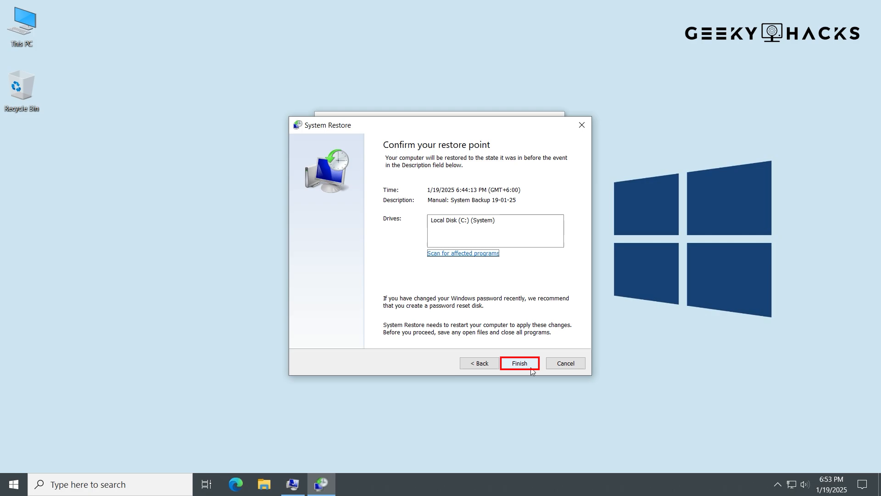
click(530, 367)
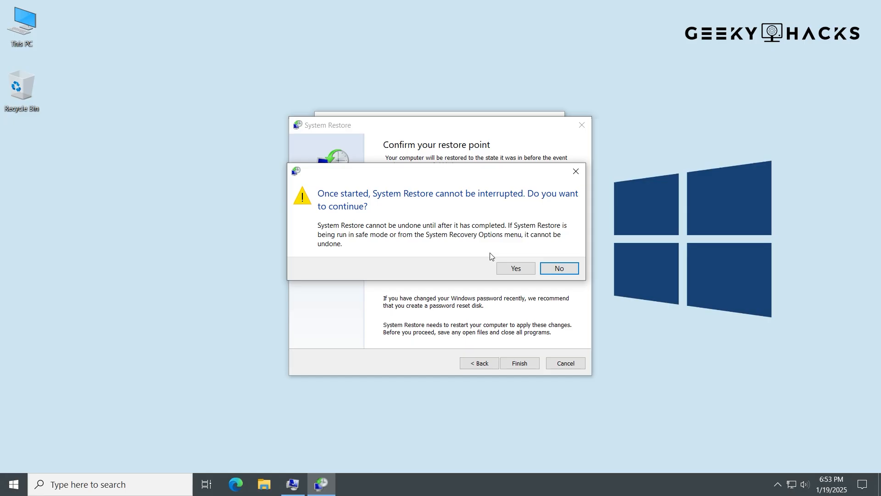
click(529, 273)
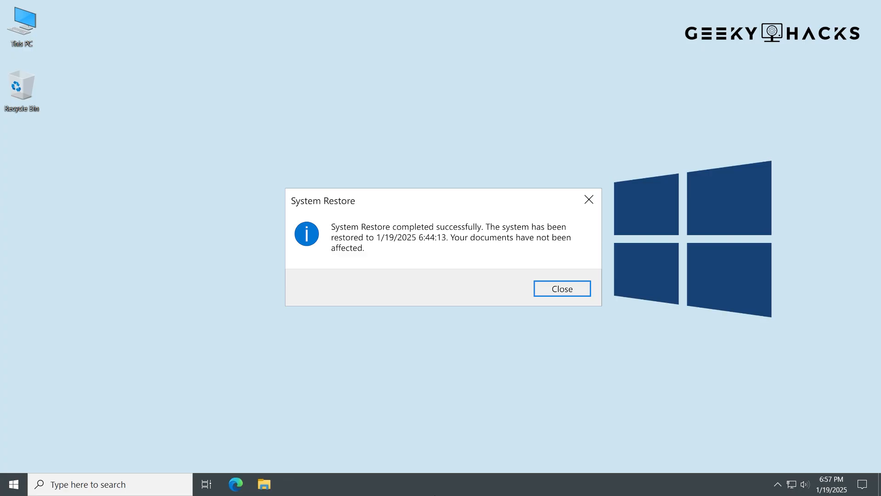
key(Return)
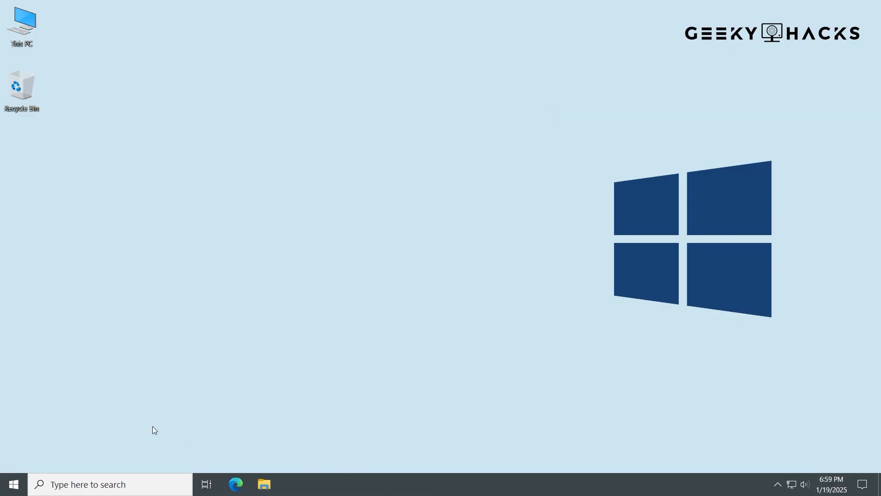
Restart the PC into Advanced start-up from the Recovery settings of Update & Security.
click(15, 483)
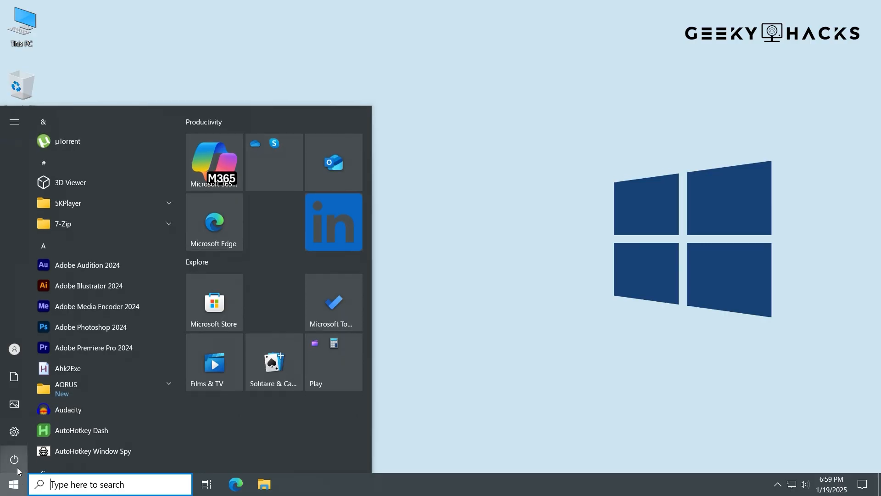
click(13, 440)
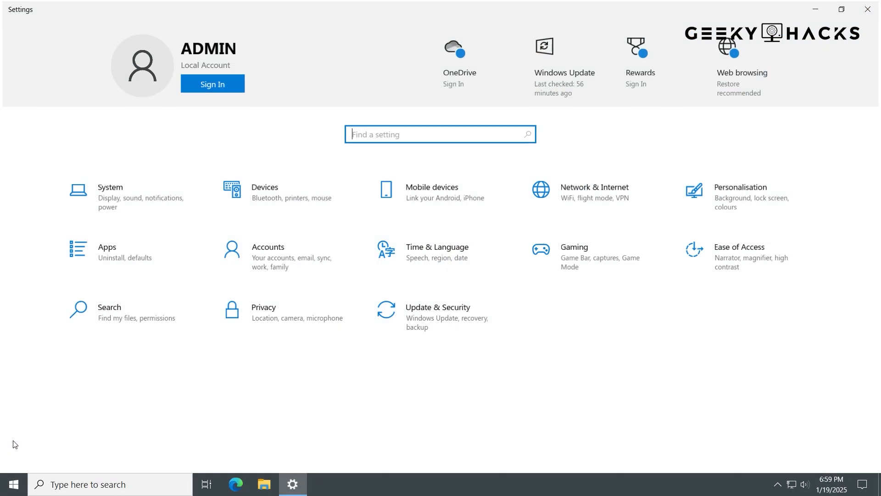
click(482, 342)
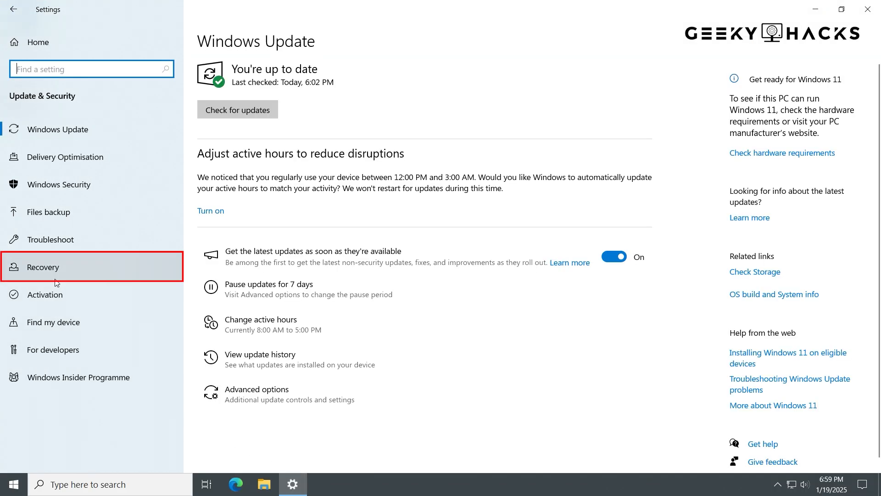
click(101, 276)
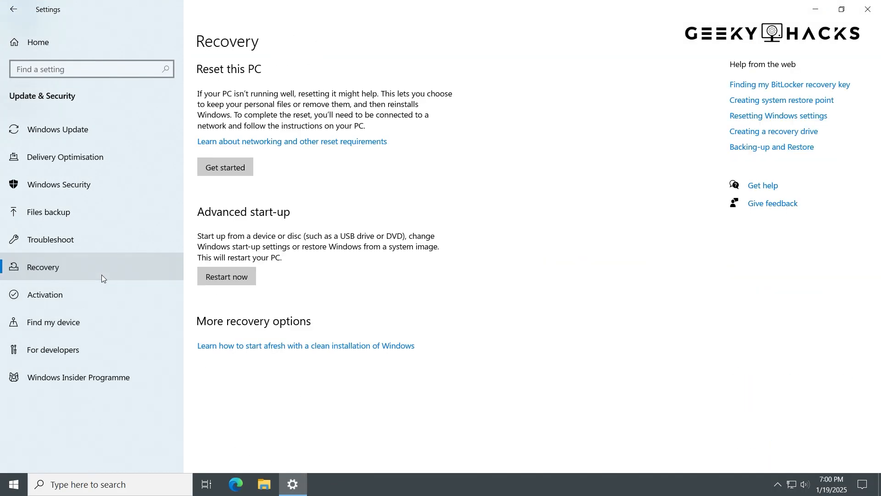
click(243, 285)
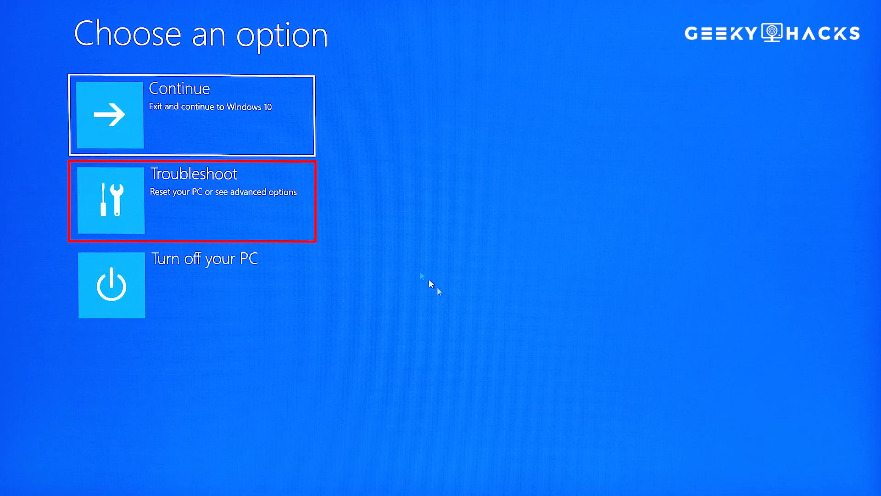
Launch System Restore from the advanced troubleshooting options and continue with the ADMIN account, leaving the password blank.
click(255, 213)
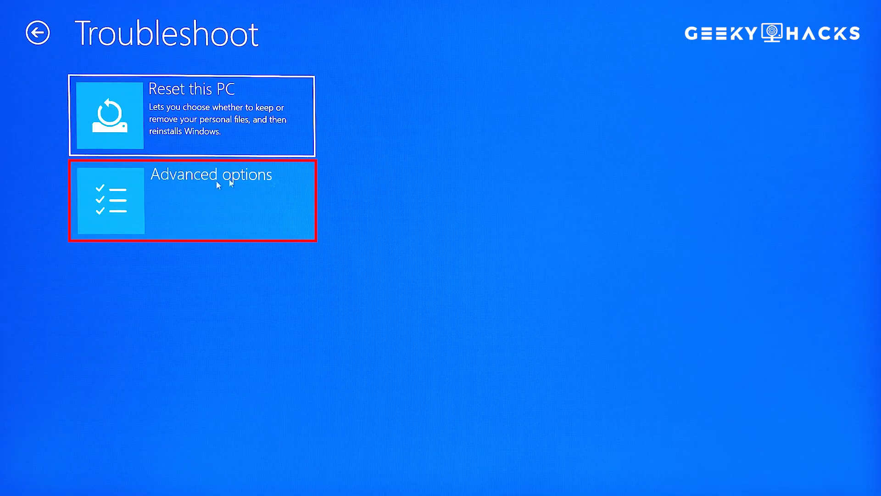
click(274, 215)
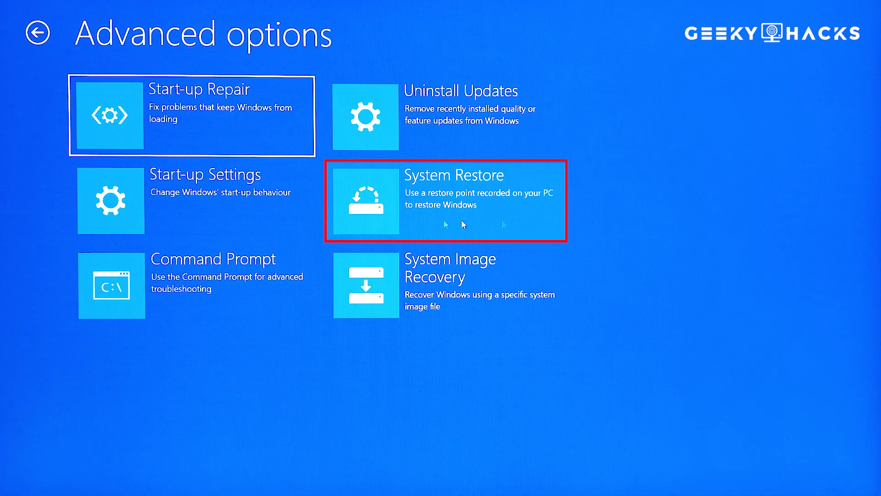
click(533, 233)
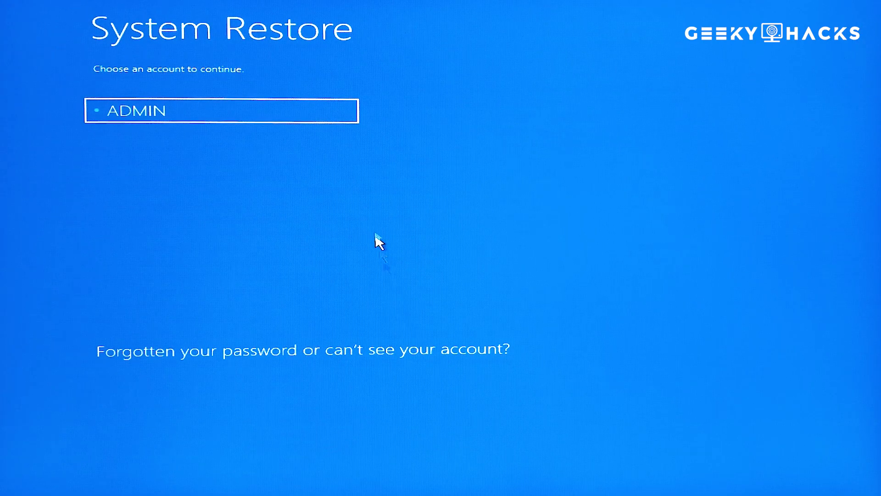
click(272, 125)
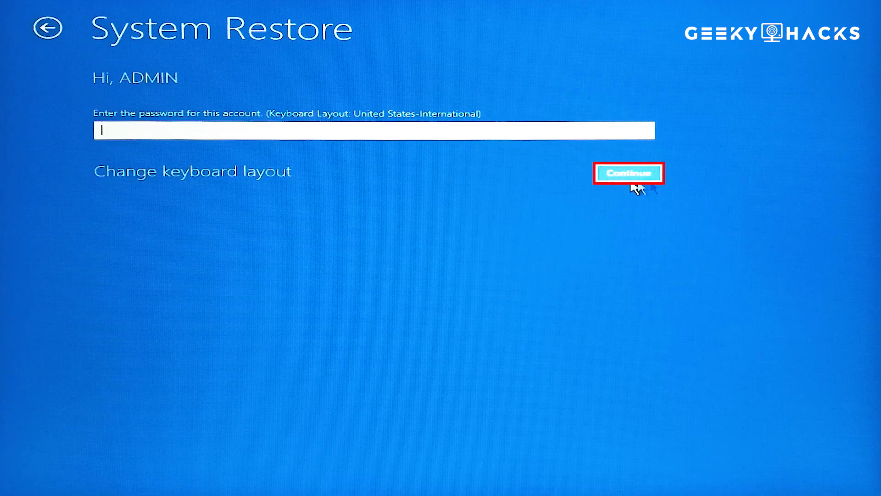
click(655, 182)
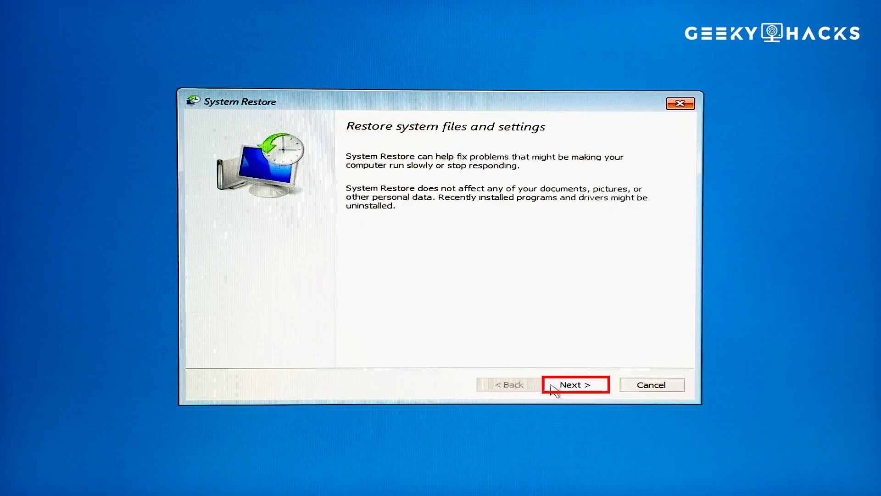
Show more restore points and restore Local Disk (C:) from the "System Backup 19-01-25" restore point.
click(597, 390)
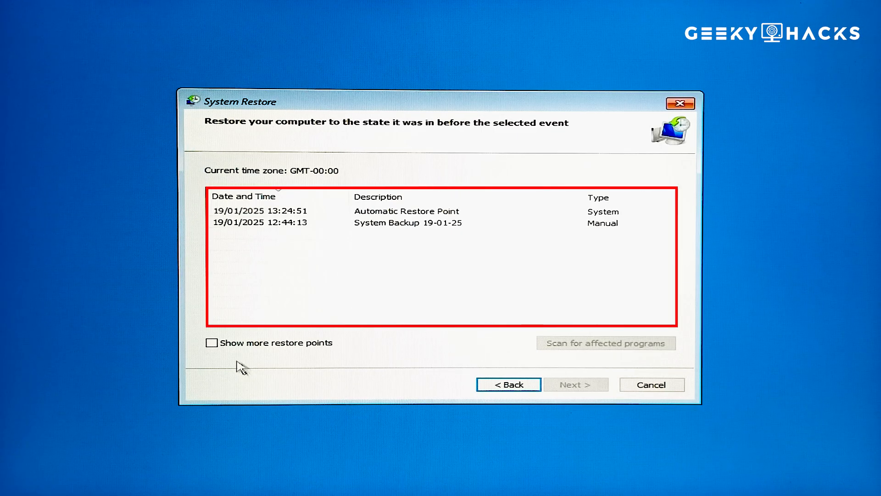
click(212, 344)
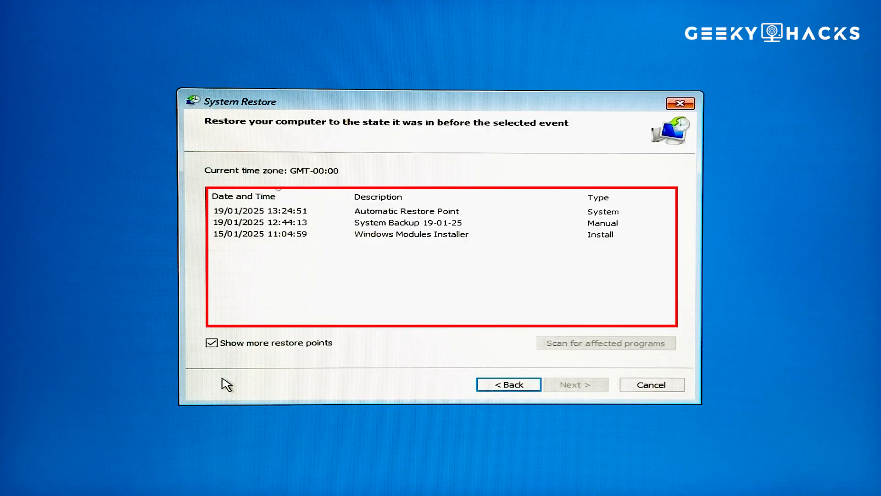
click(304, 226)
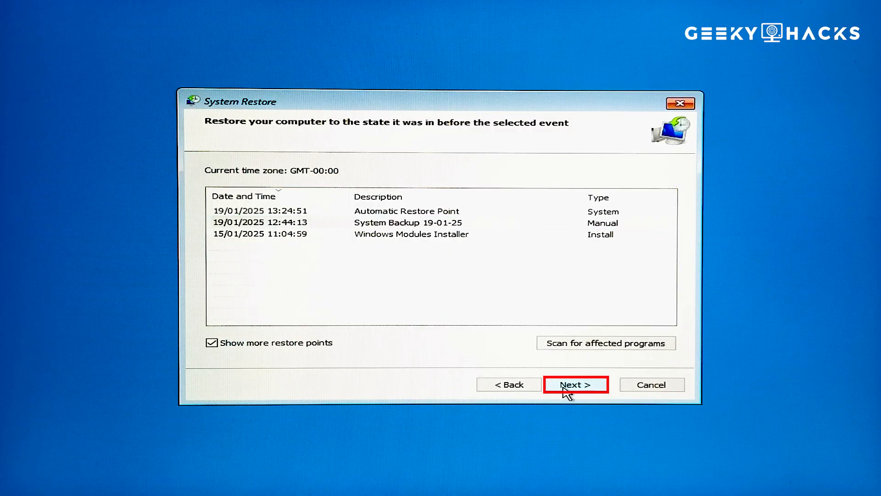
click(567, 385)
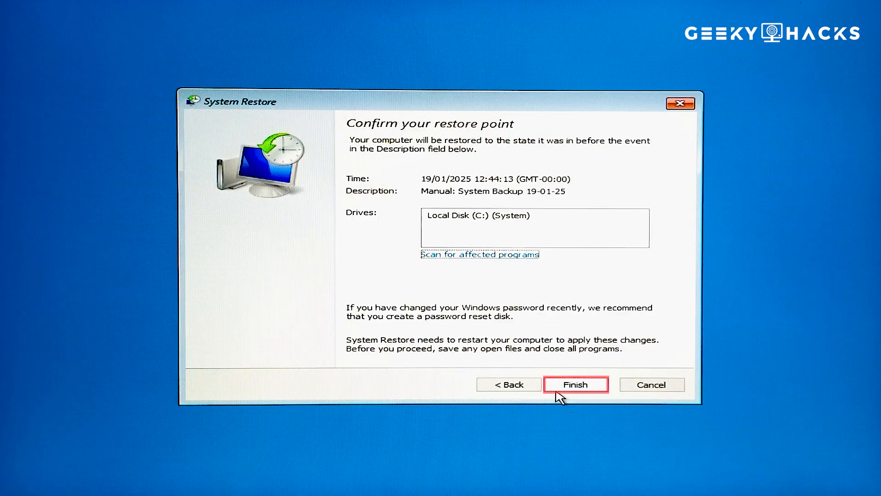
click(557, 390)
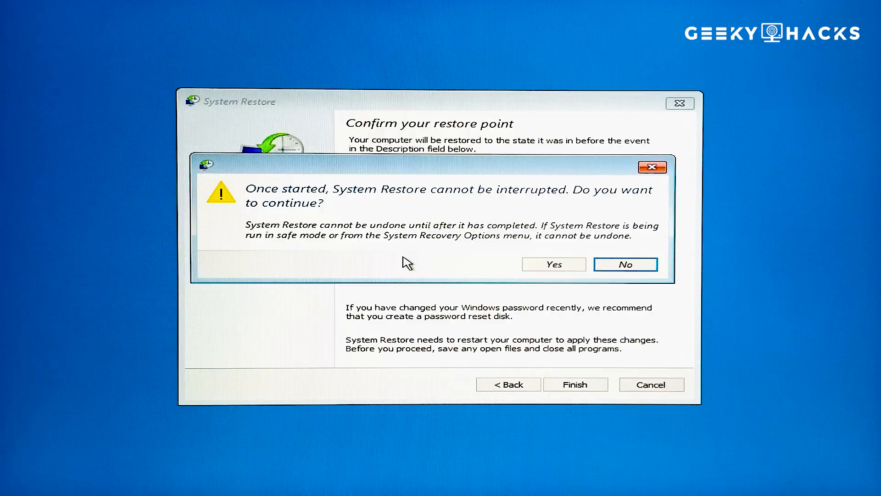
click(573, 271)
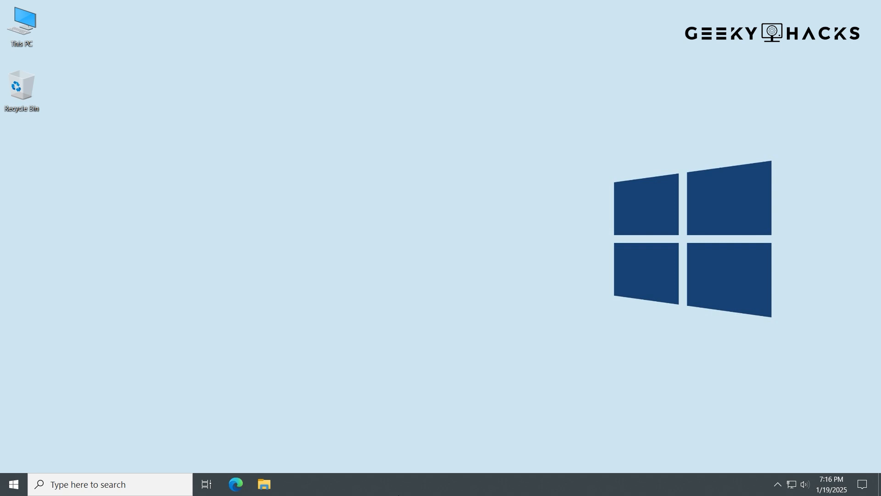
Start a desktop shortcut with the location cmd.exe /k "Wmic.exe /Namespace:\\root\default Path SystemRestore Call CreateRestorePoint \"%DATE%\", 100, 7".
right_click(321, 134)
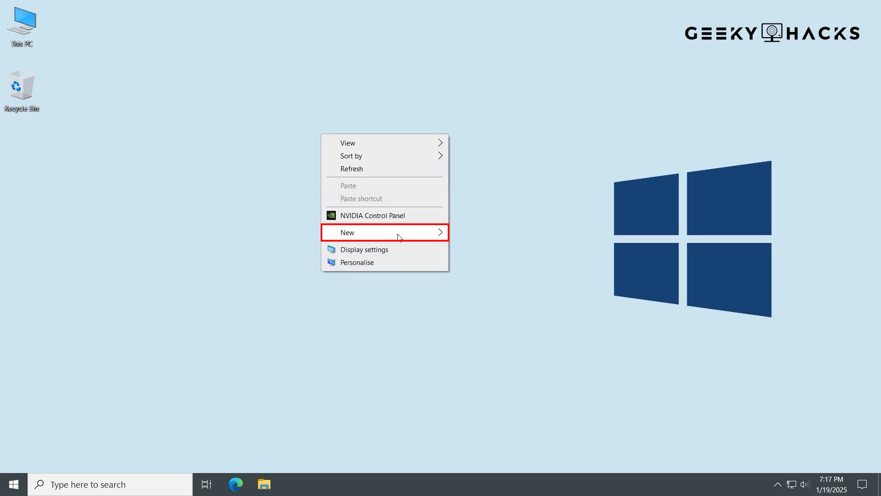
mouse_move(399, 236)
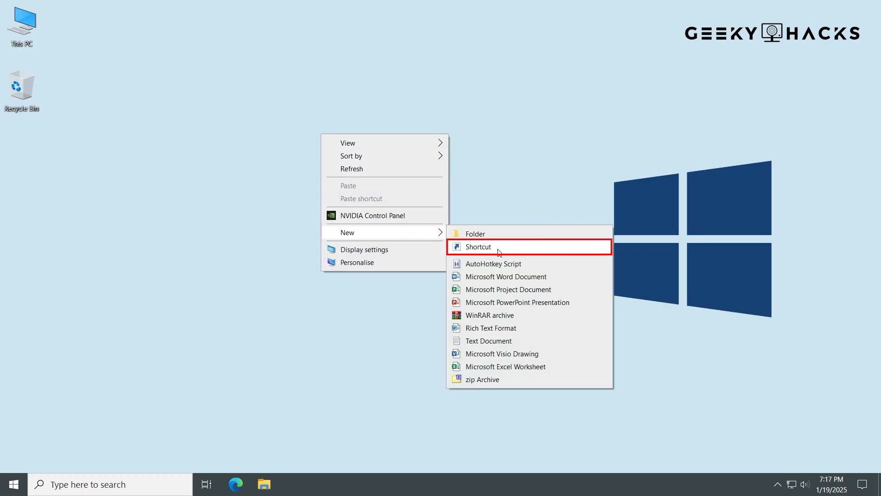
click(513, 248)
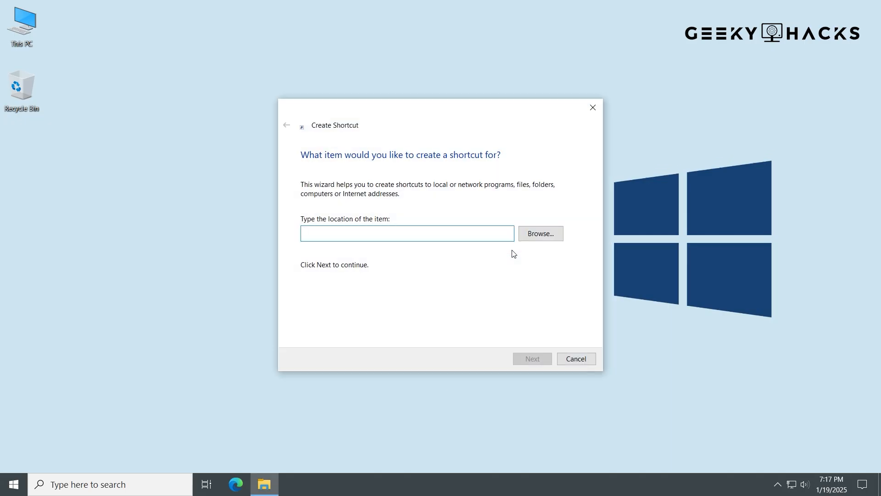
text(cmd.exe /k "Wmic.exe /Namespace:\\root\default Path SystemRestore Call CreateRestorePoint \"%DATE%\", 100, 7")
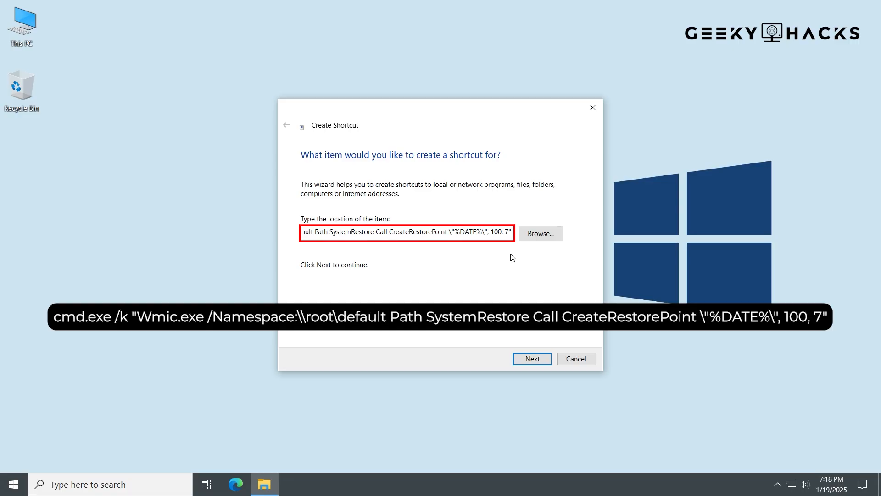
click(534, 360)
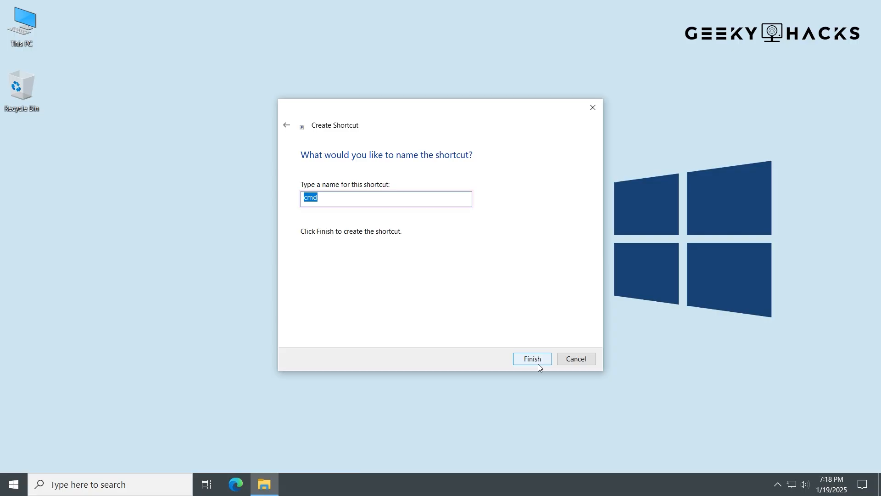
Finish the shortcut with the name "Create Restore Point" and move it closer to the other desktop icons.
text(C)
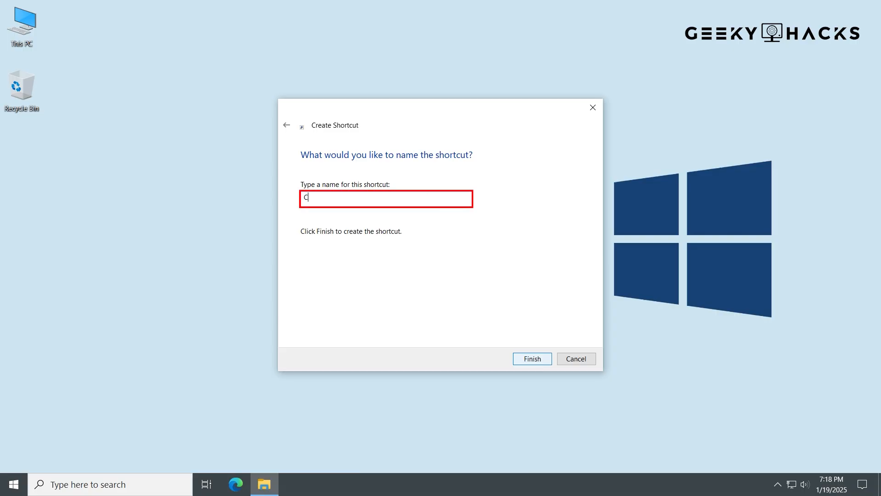
text(reate Restore Point)
click(542, 362)
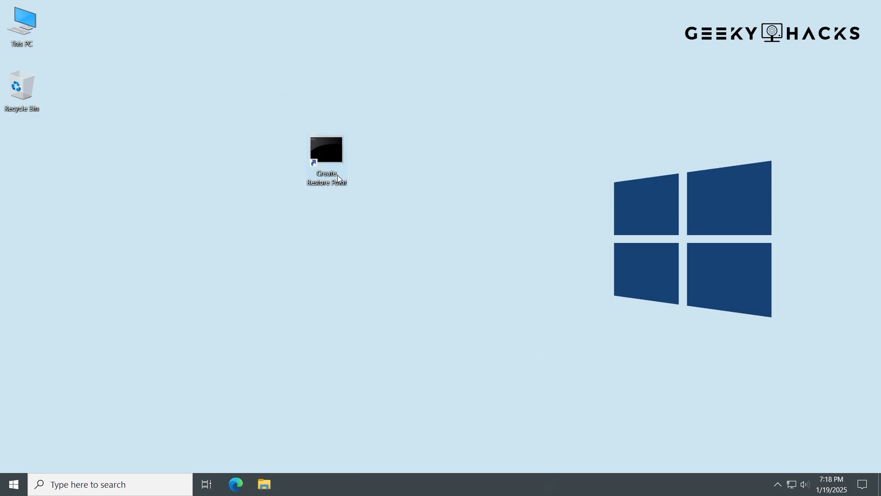
drag(338, 175, 188, 132)
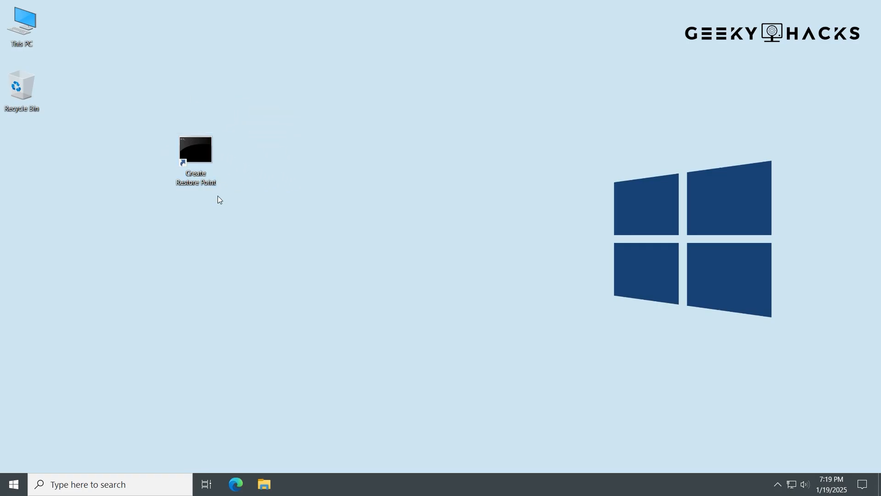
Change the Create Restore Point shortcut's icon to the one in C:\Windows\System32\rstrui.exe and apply it.
right_click(201, 163)
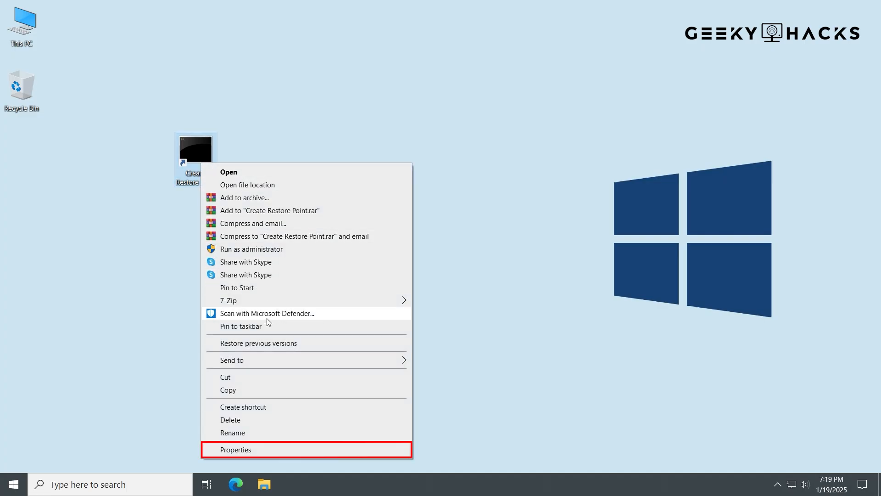
click(271, 450)
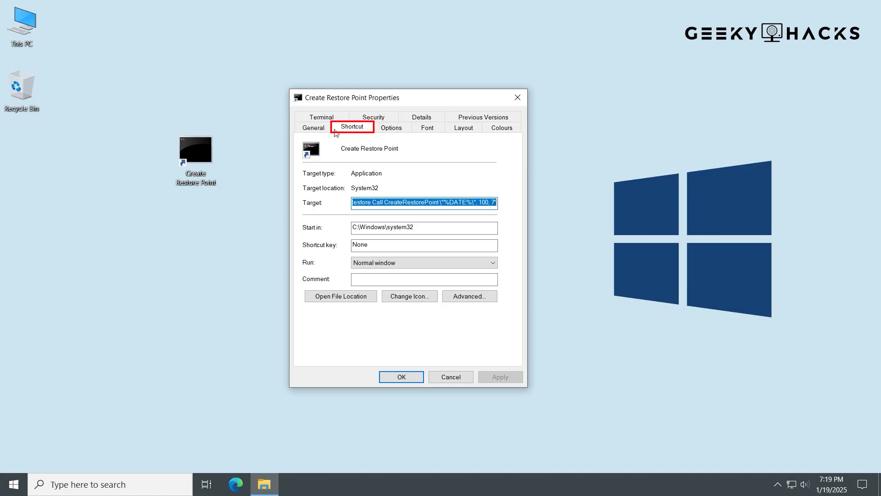
click(413, 299)
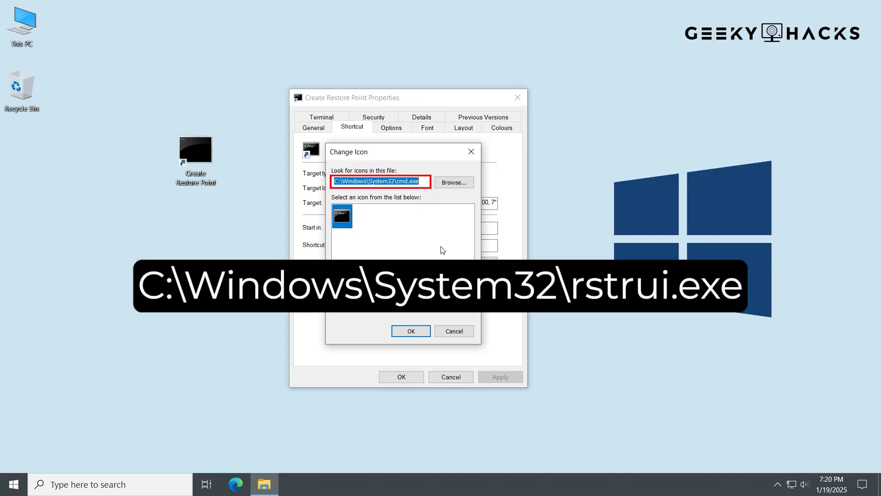
text(C:\Windows\System32\rstrui.exe)
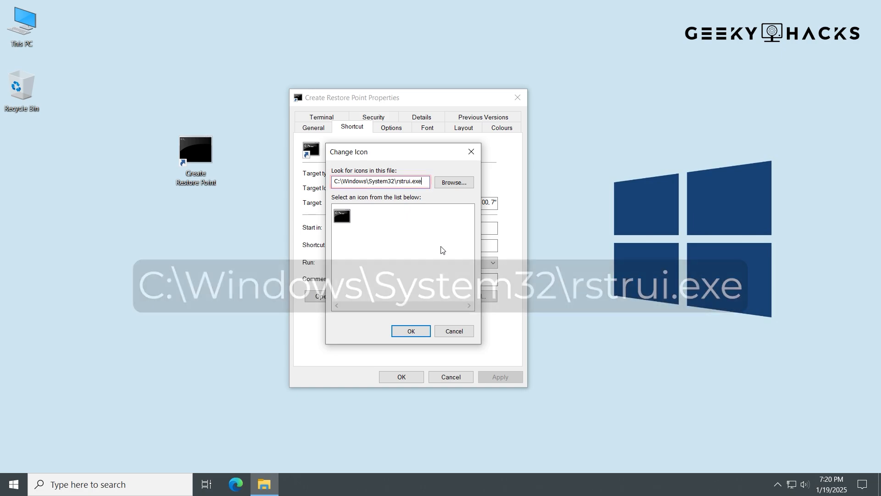
click(421, 333)
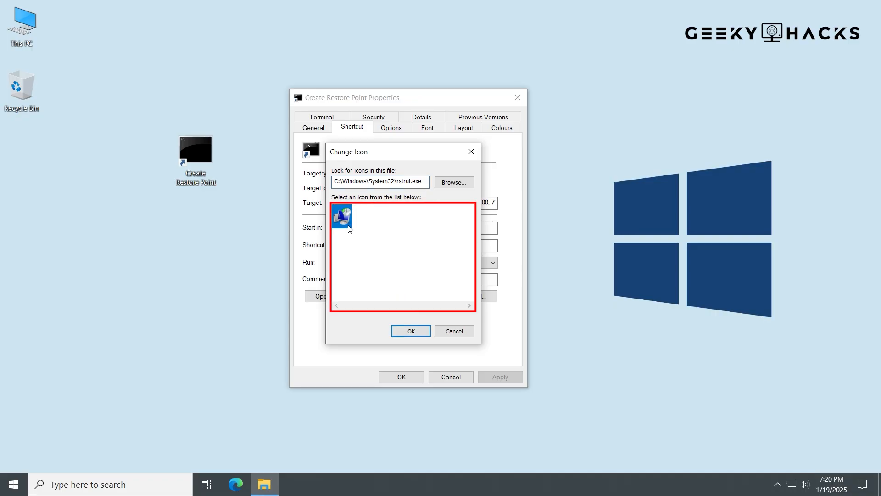
click(418, 336)
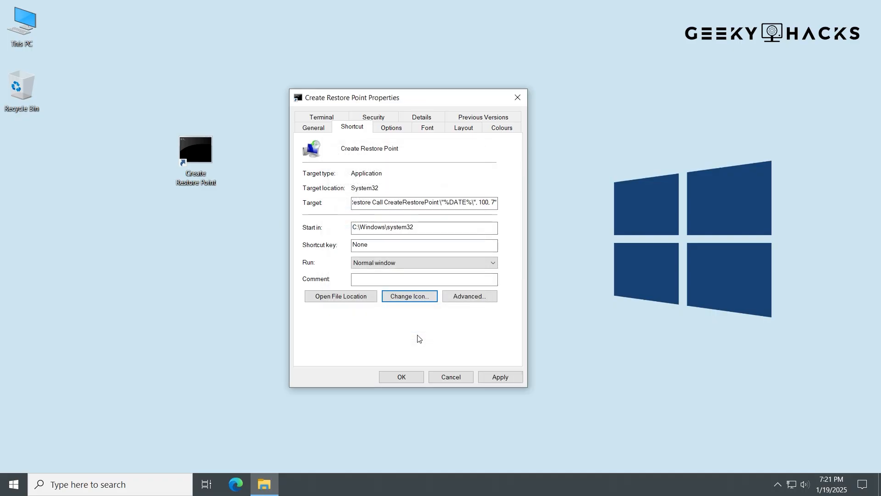
click(502, 381)
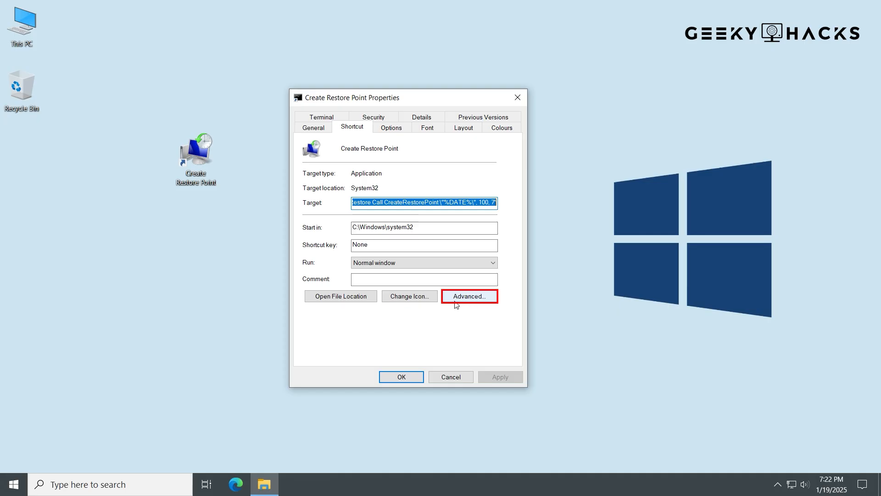
Set the Create Restore Point shortcut to run as administrator, apply the change and close its properties.
click(485, 300)
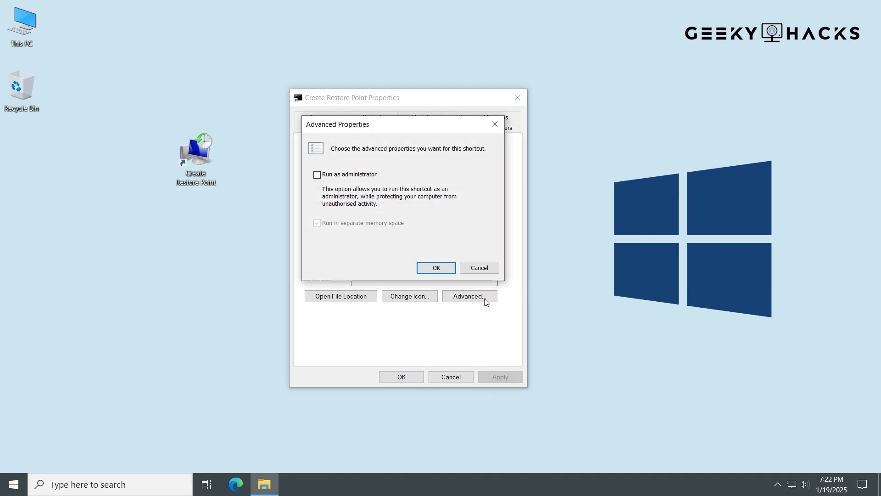
click(317, 174)
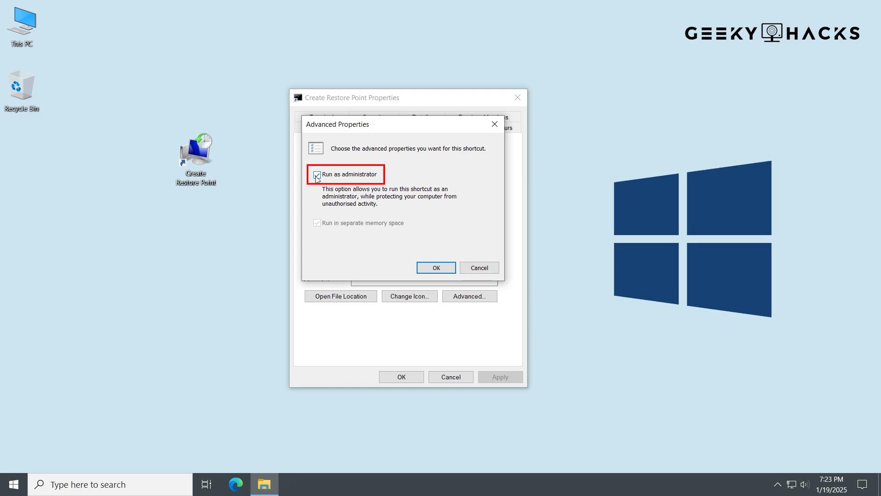
click(435, 270)
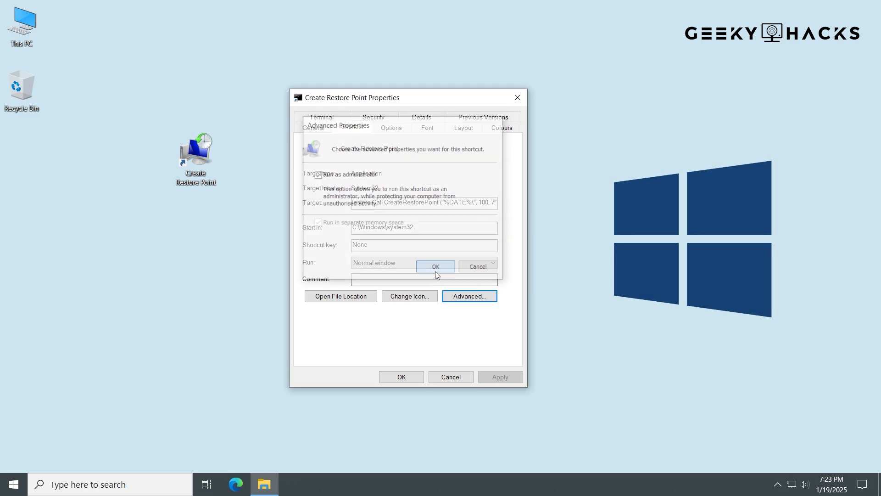
click(513, 382)
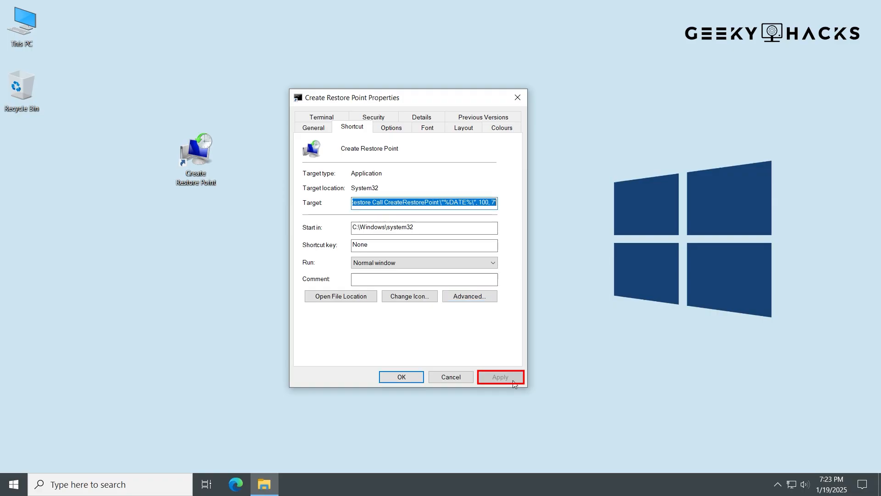
click(419, 380)
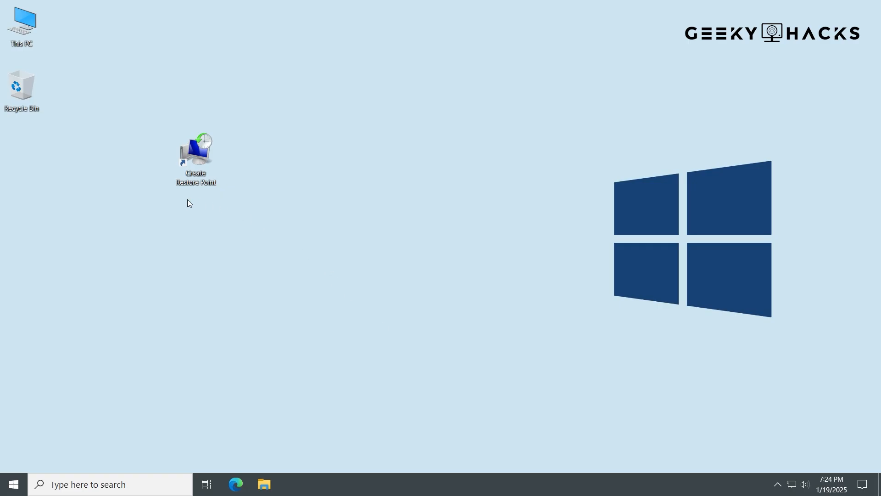
Run the Create Restore Point shortcut with administrator approval to make a restore point, and close its command window.
double_click(198, 165)
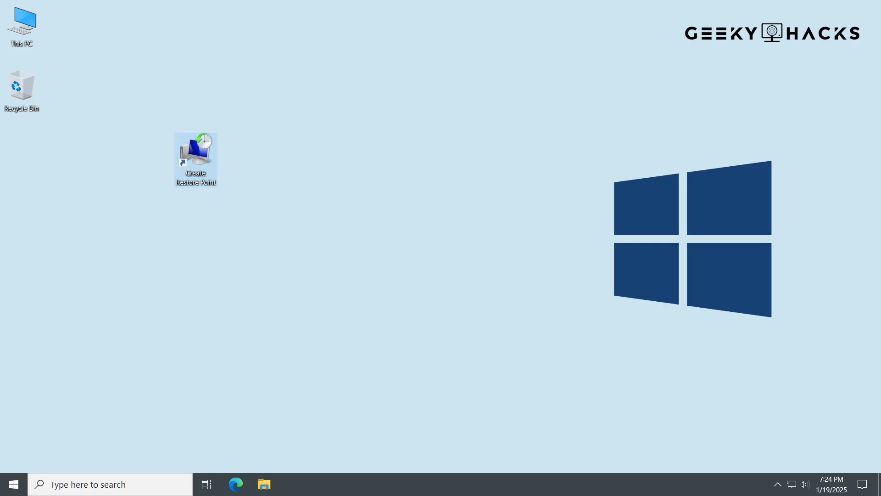
click(354, 320)
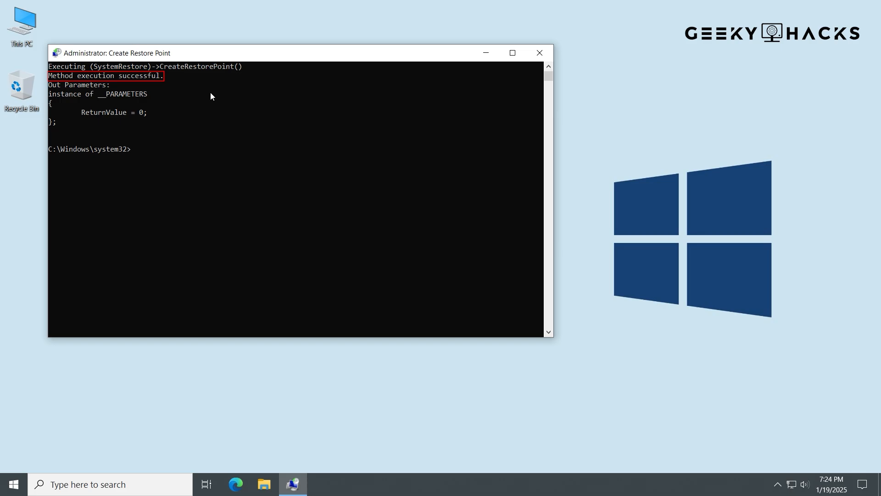
click(540, 52)
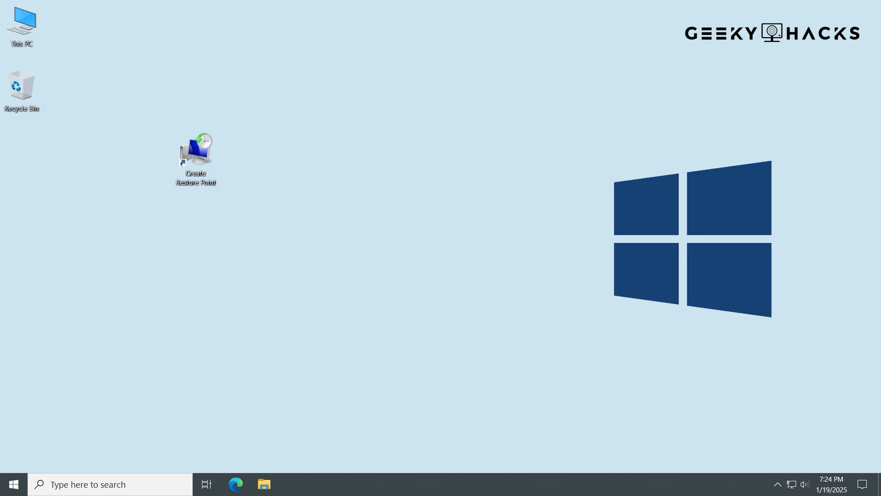
Search Windows for "create restore point", open the system protection settings and launch System Restore.
click(168, 484)
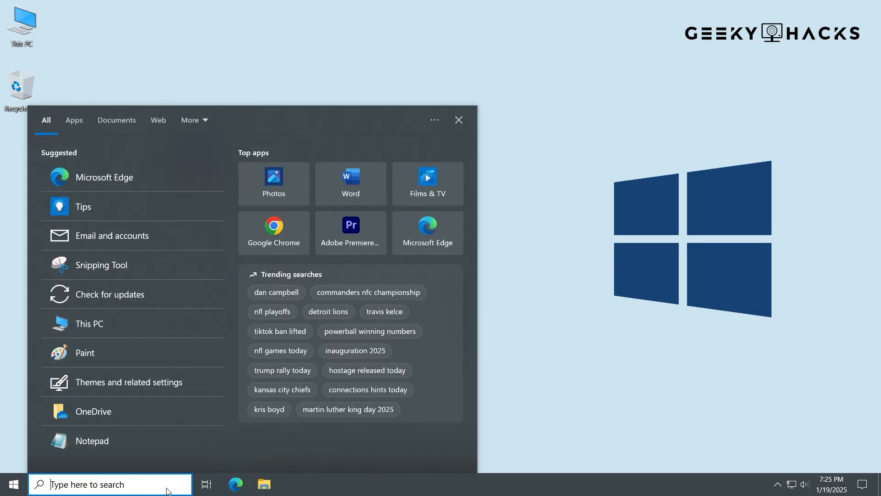
text(create re)
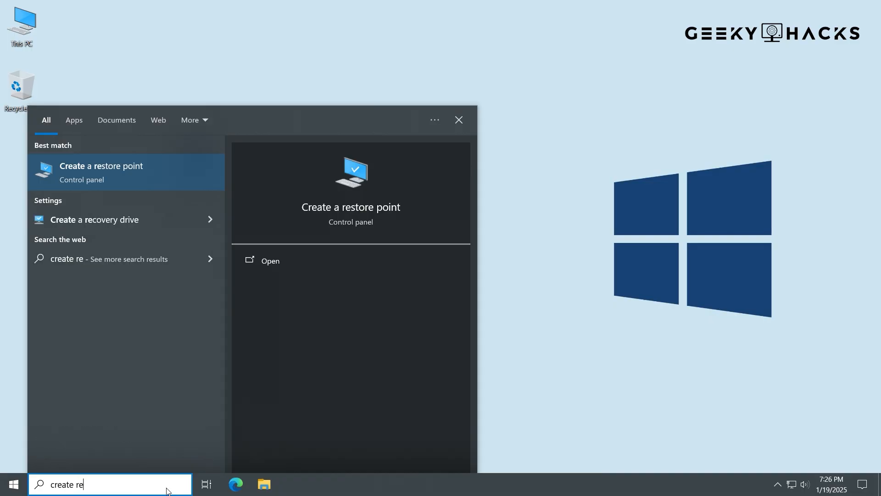
text(store point)
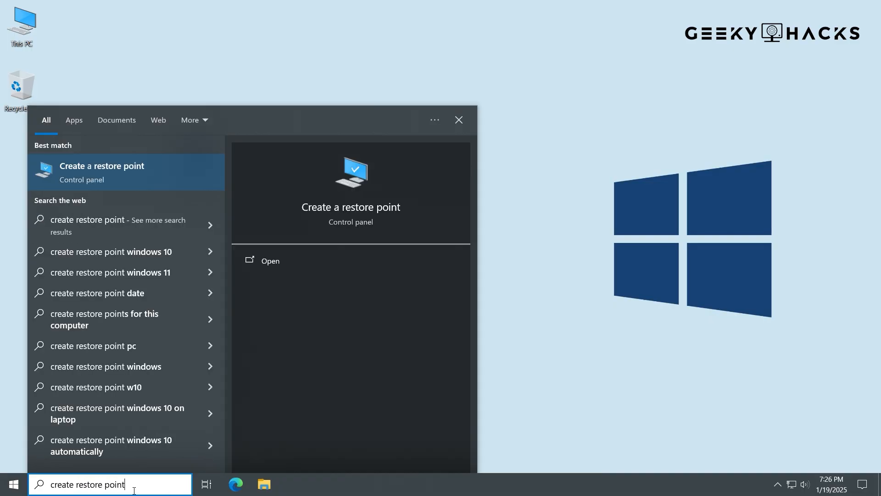
key(Return)
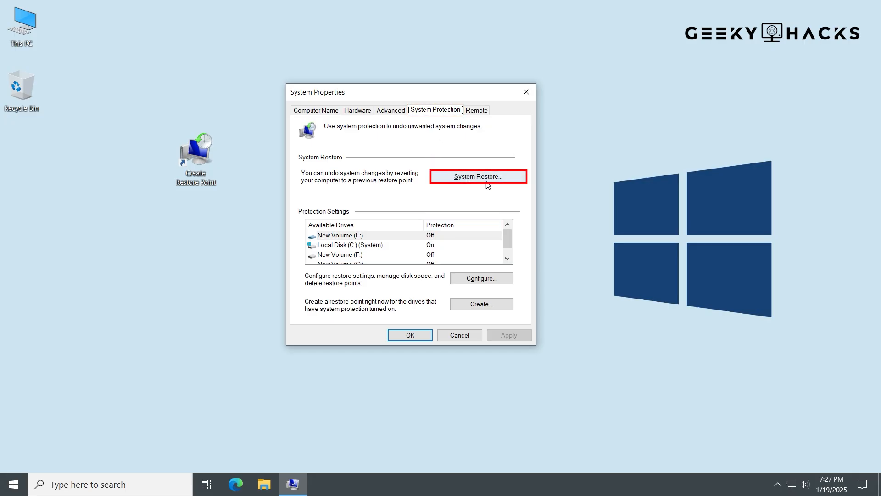
click(512, 182)
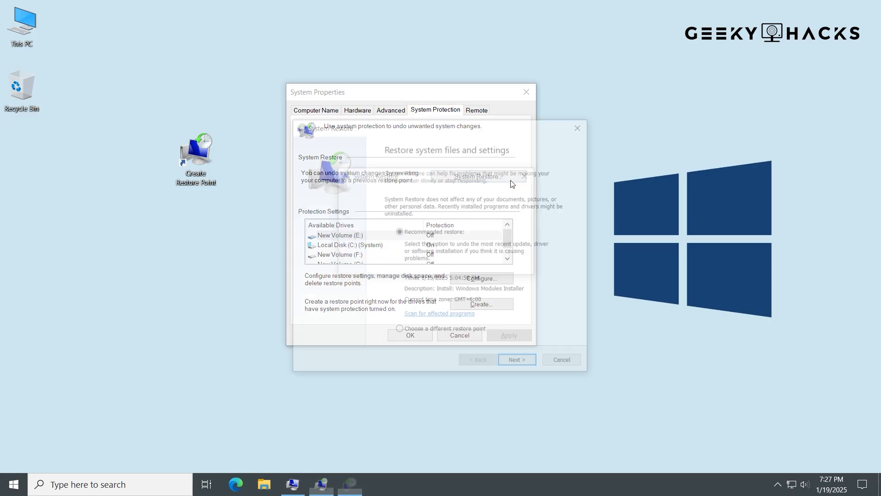
Choose a different restore point, select the Automatic Restore Point from 1/19/2025 7:24:51 PM, and start restoring the system from it.
click(402, 334)
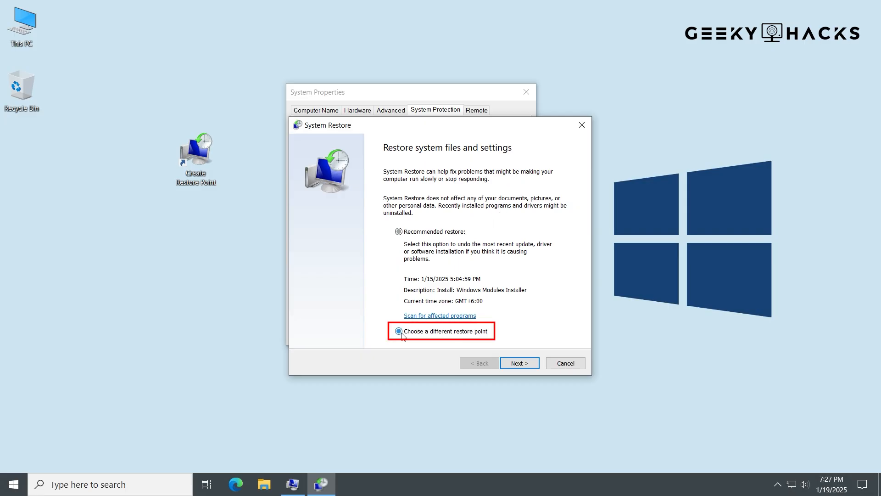
click(519, 365)
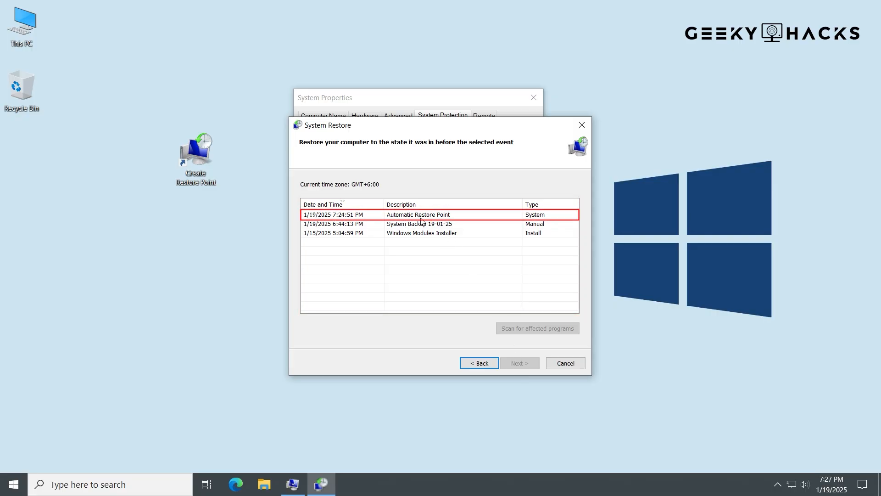
click(464, 217)
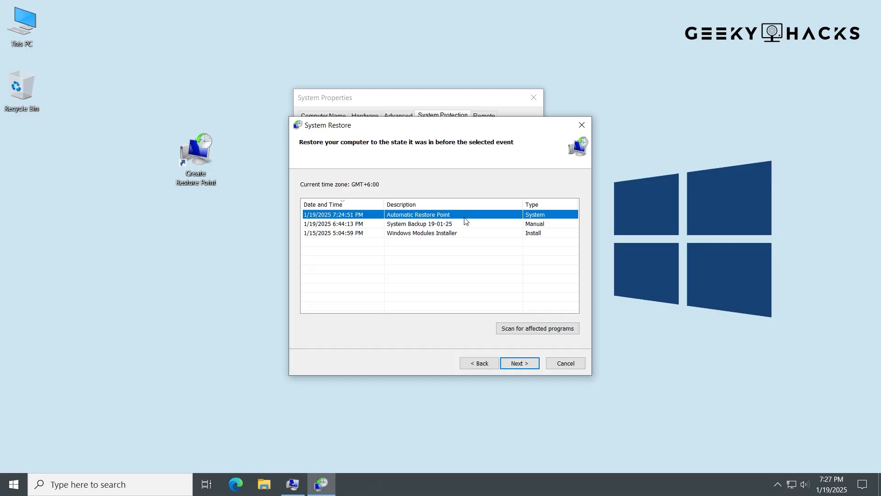
click(519, 364)
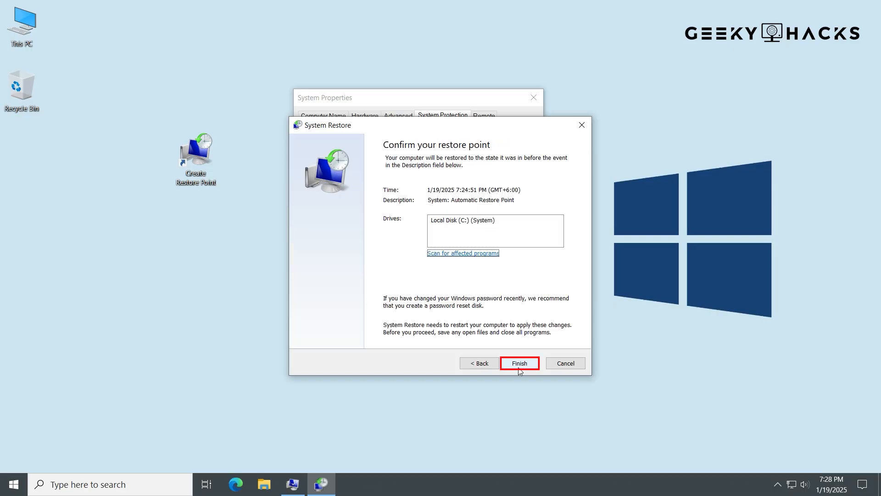
click(523, 368)
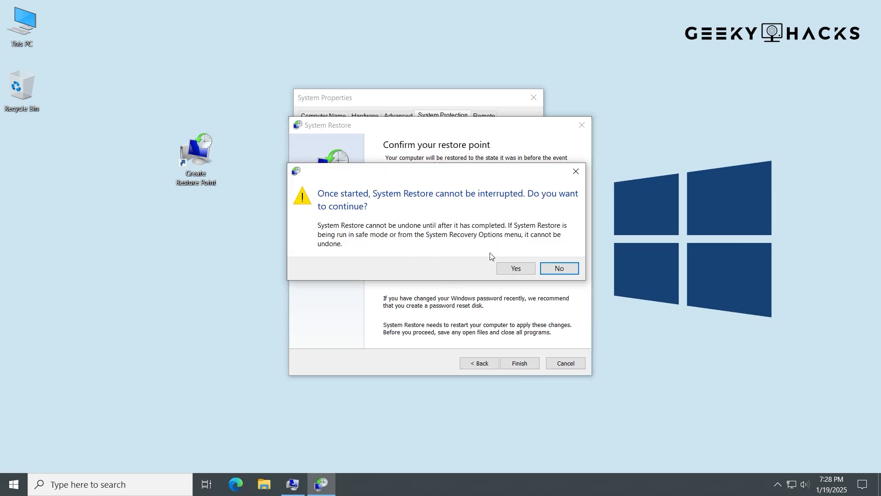
click(528, 272)
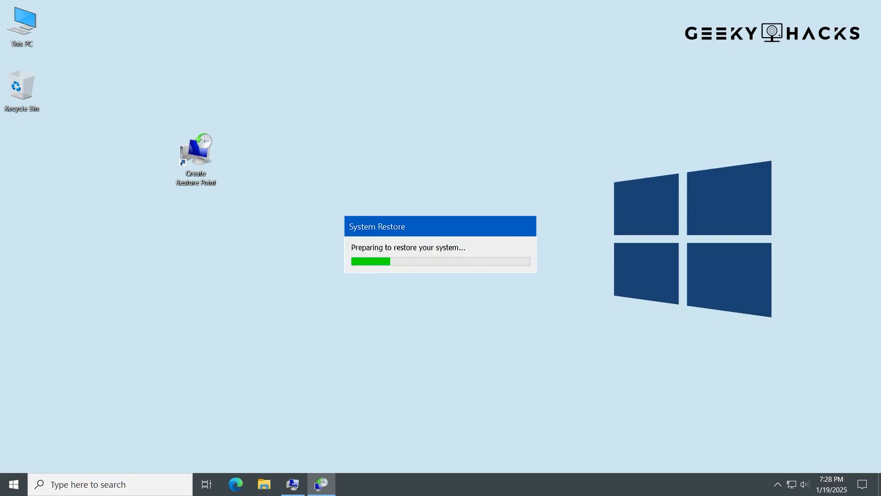